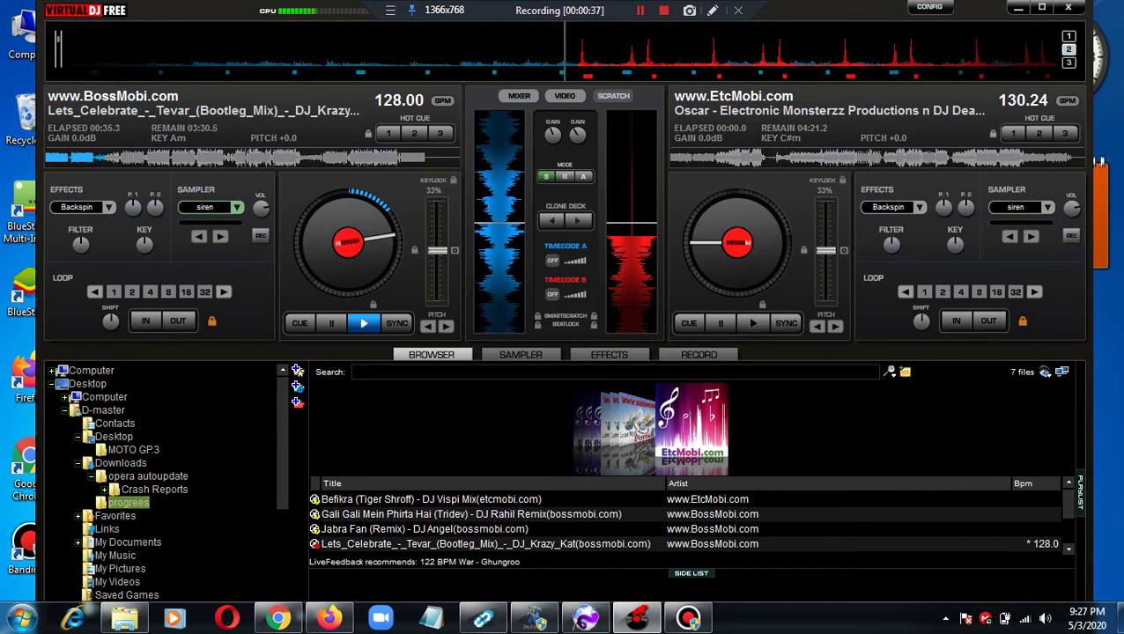
Move deck 2's Oscar track to about 48 seconds and trigger the siren sample on deck 1.
click(746, 158)
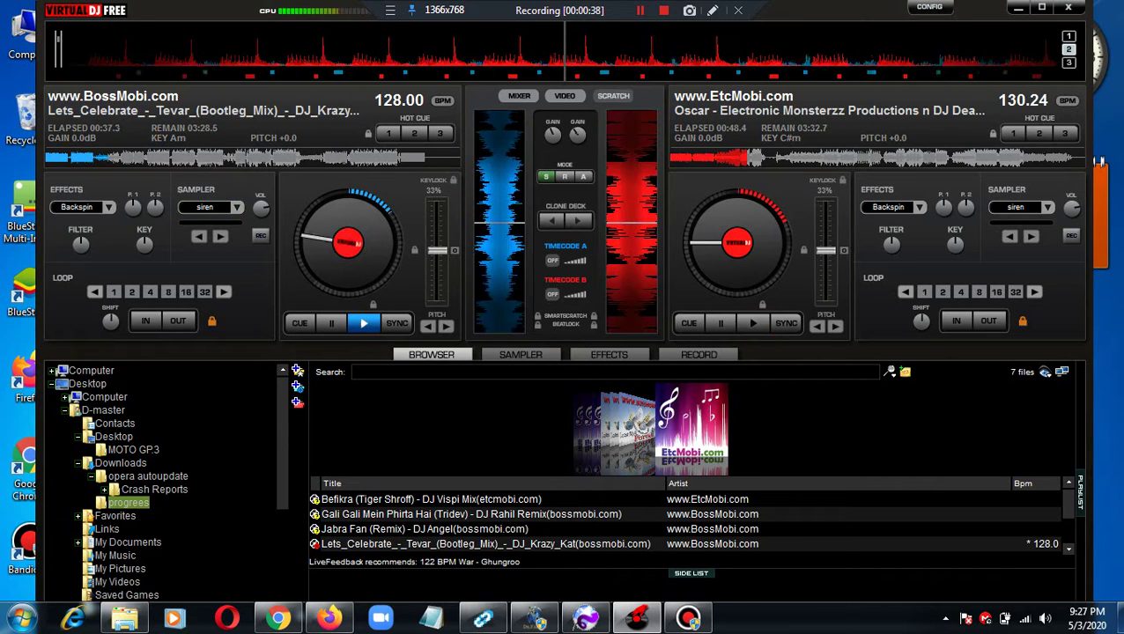
click(205, 207)
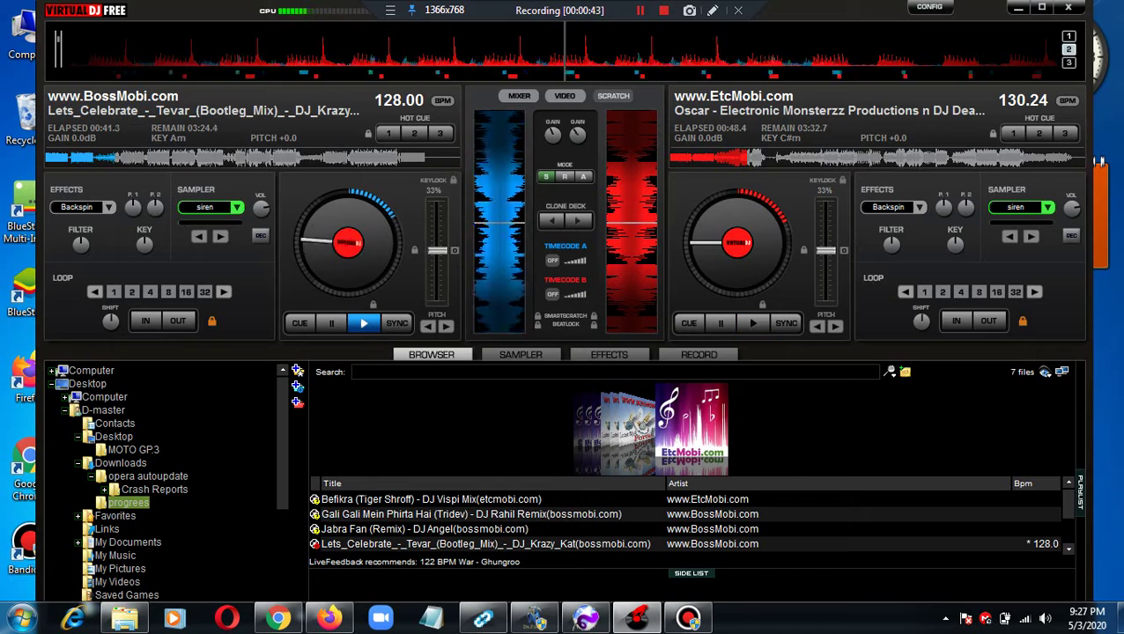
Try the Flanger and BeatGrid effects on deck 1 and switch the effect back to Backspin.
click(108, 207)
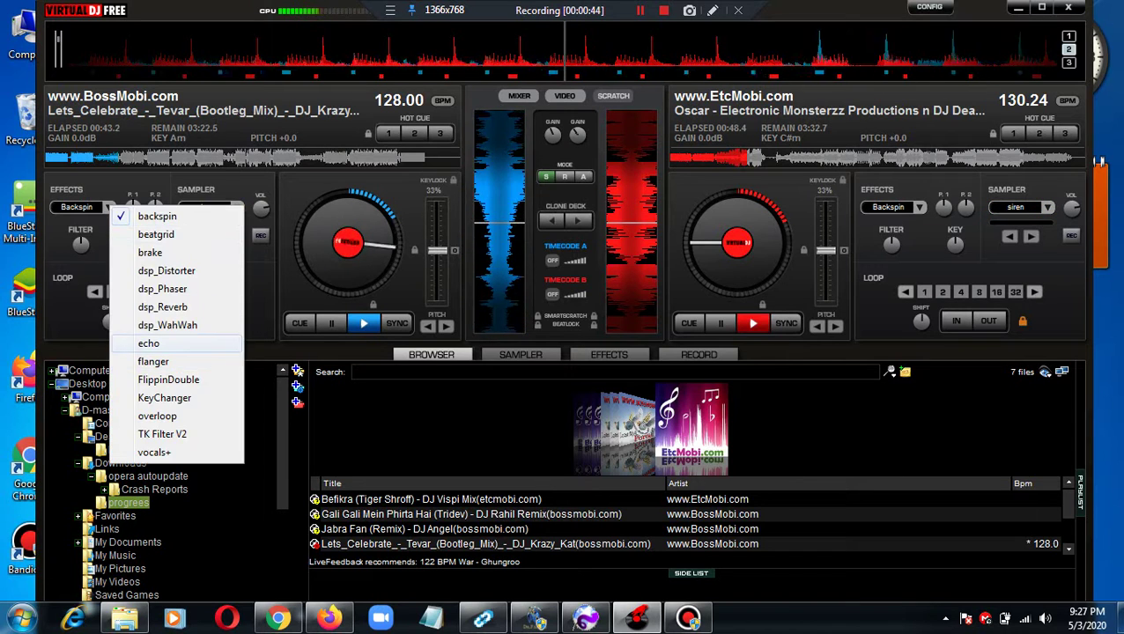
click(155, 361)
click(78, 207)
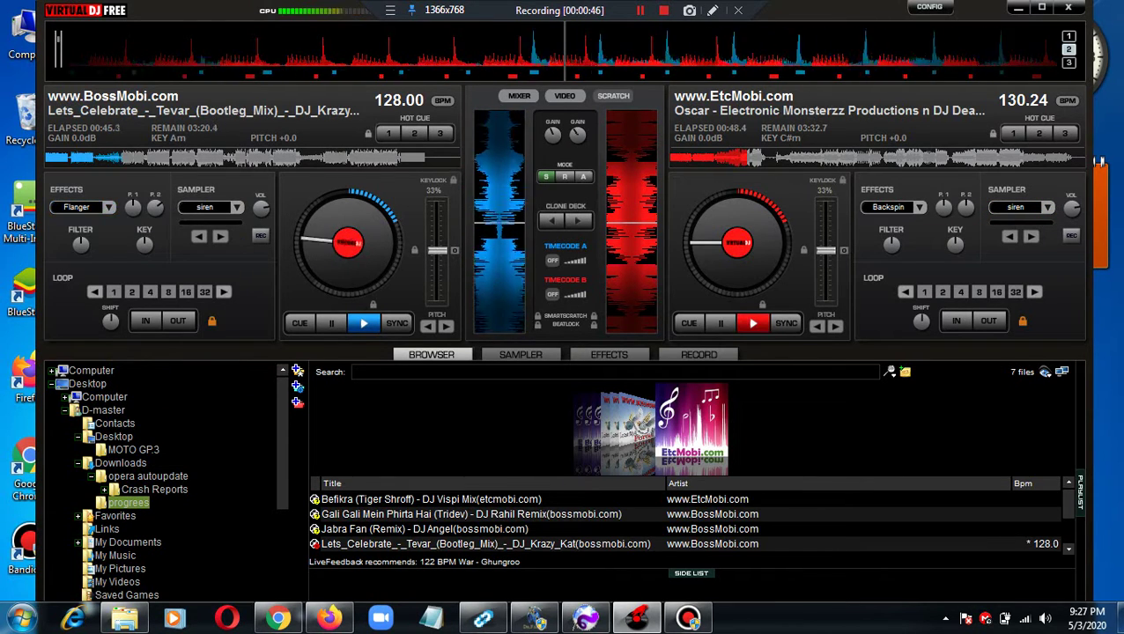
click(109, 207)
click(157, 231)
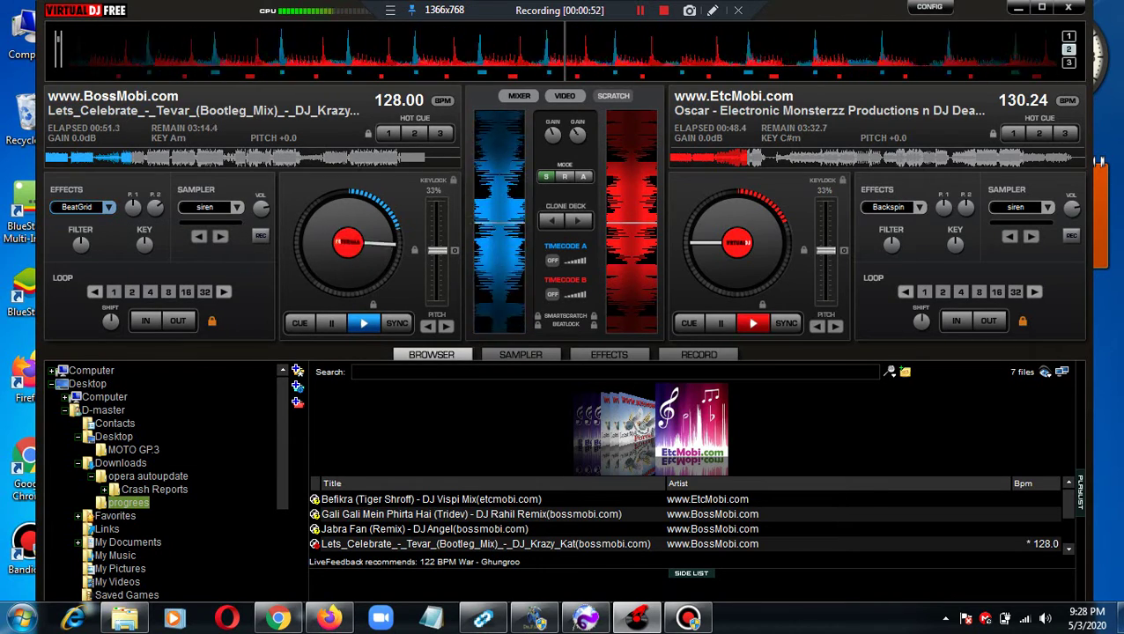
click(109, 207)
click(157, 220)
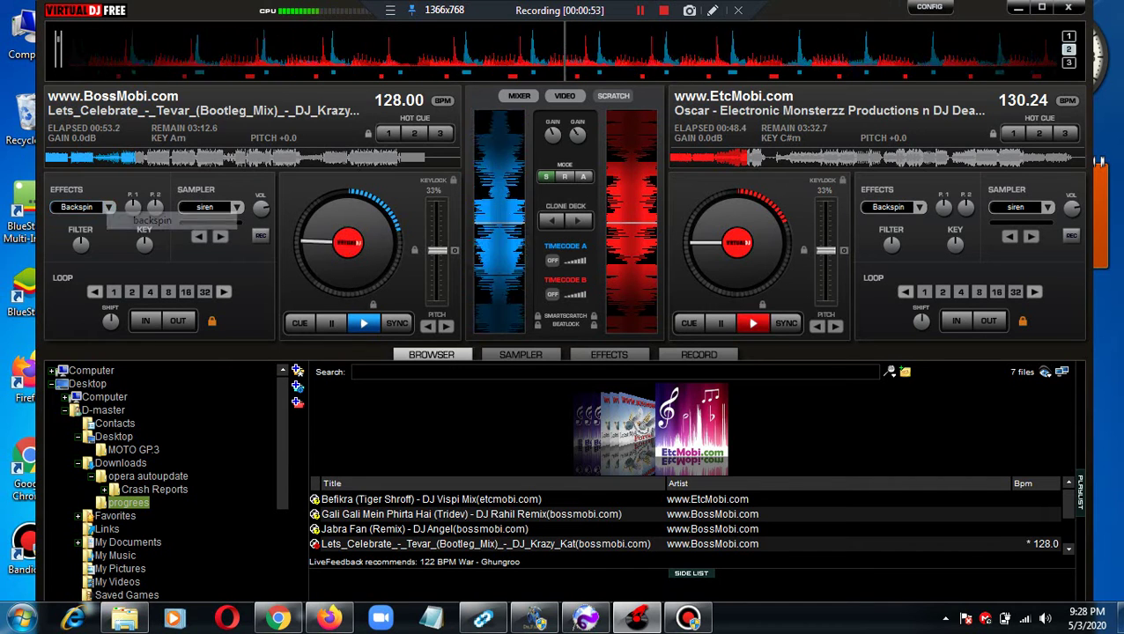
Trigger the siren sample repeatedly over the song playing on deck 1.
click(205, 208)
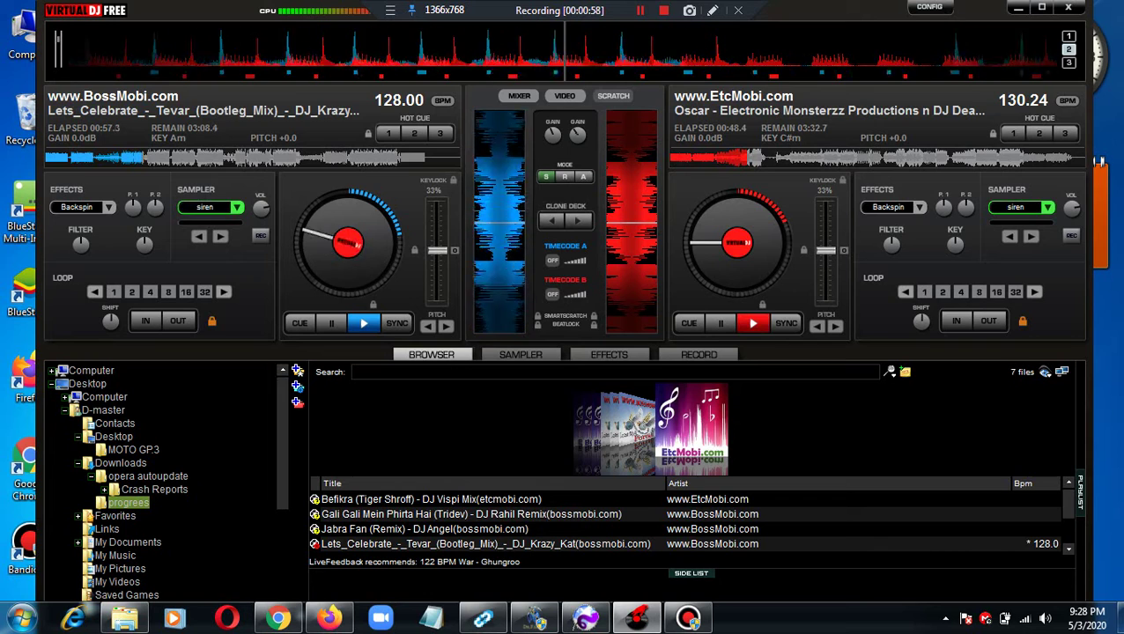
key(F1)
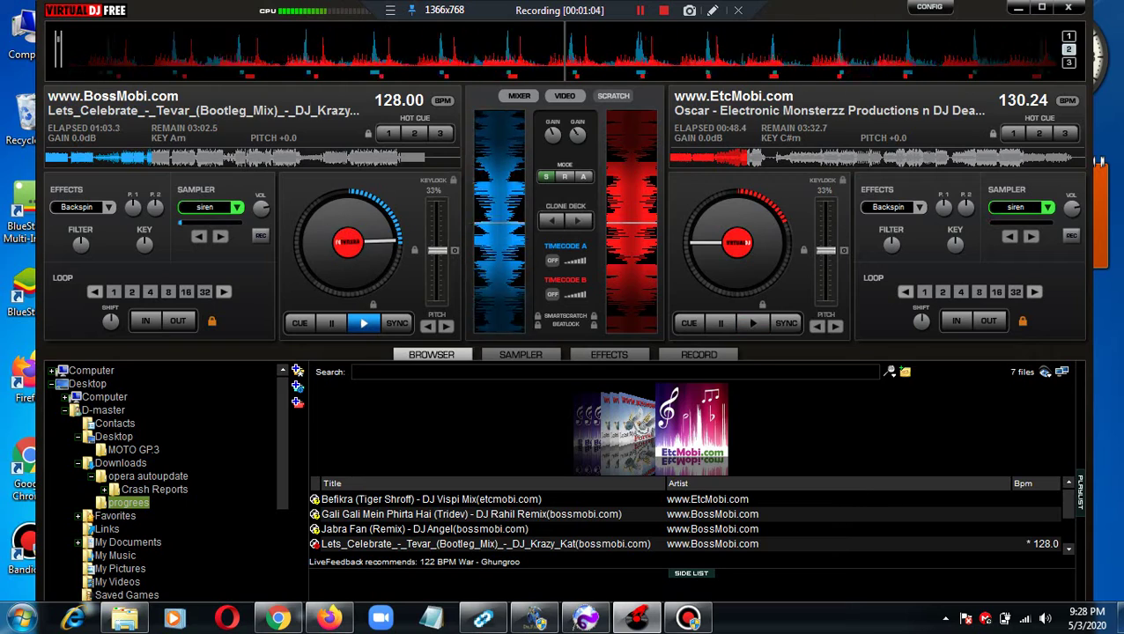
key(F1)
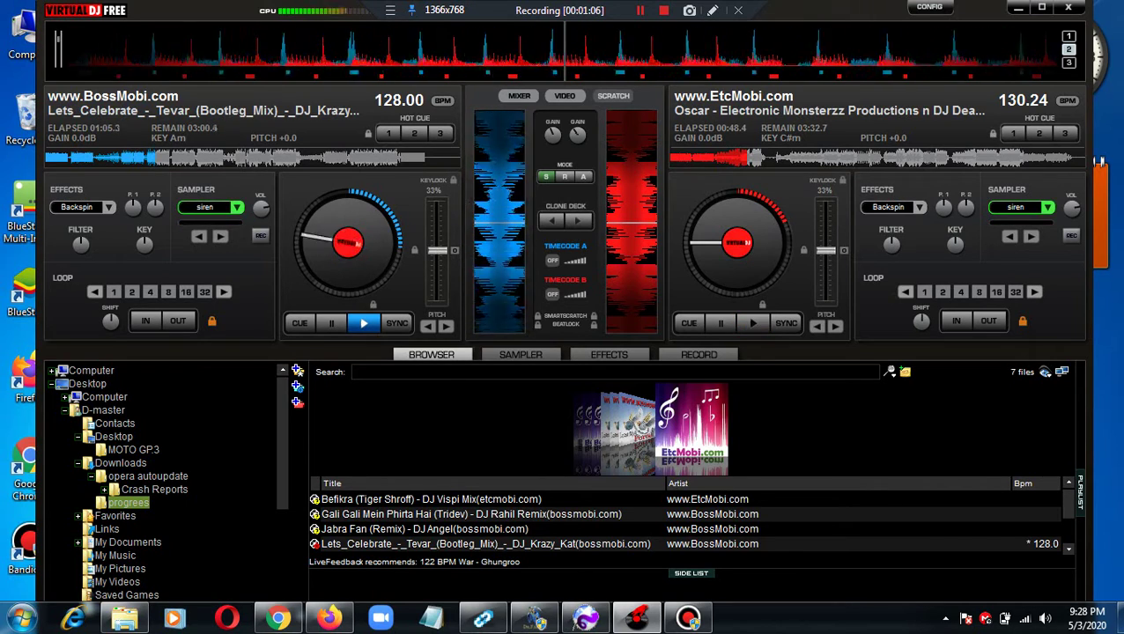
key(F1)
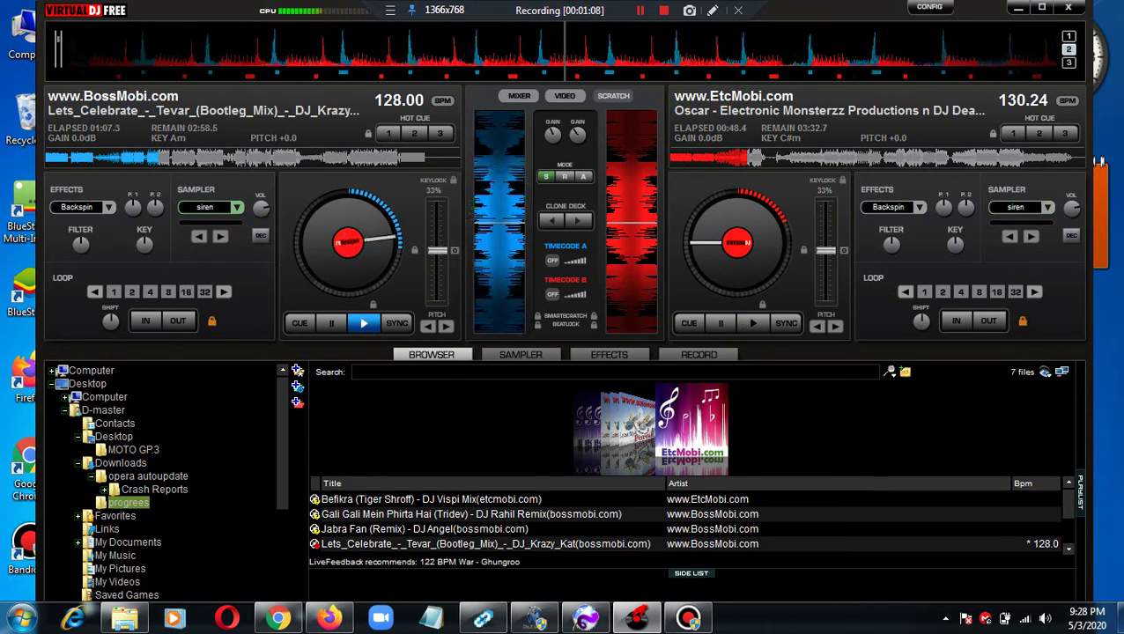
key(F1)
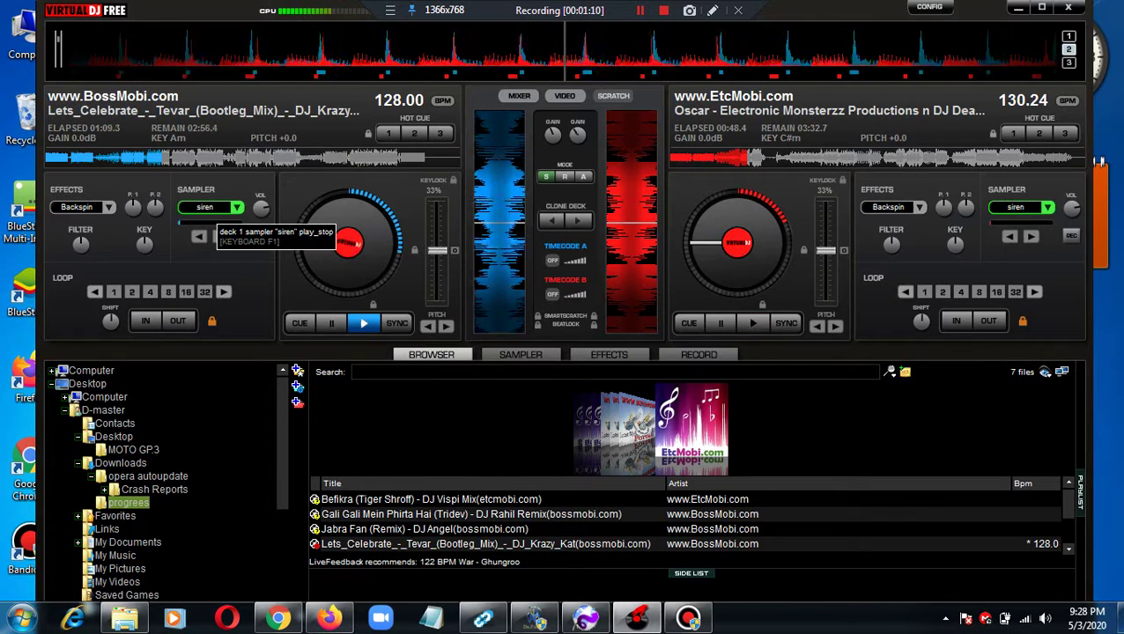
key(F1)
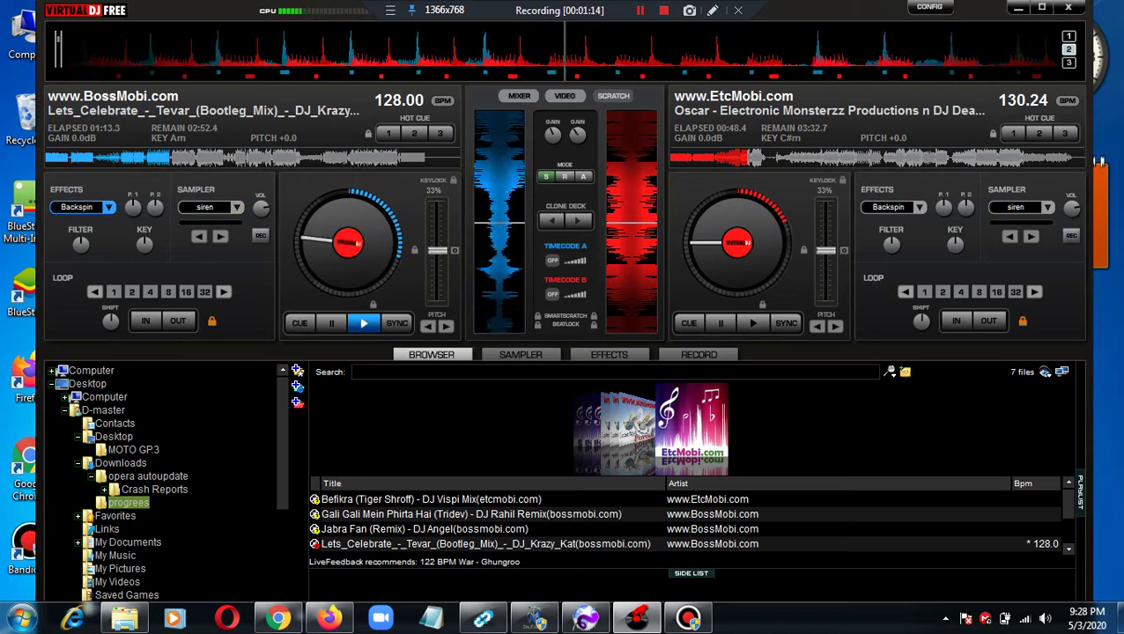
key(F1)
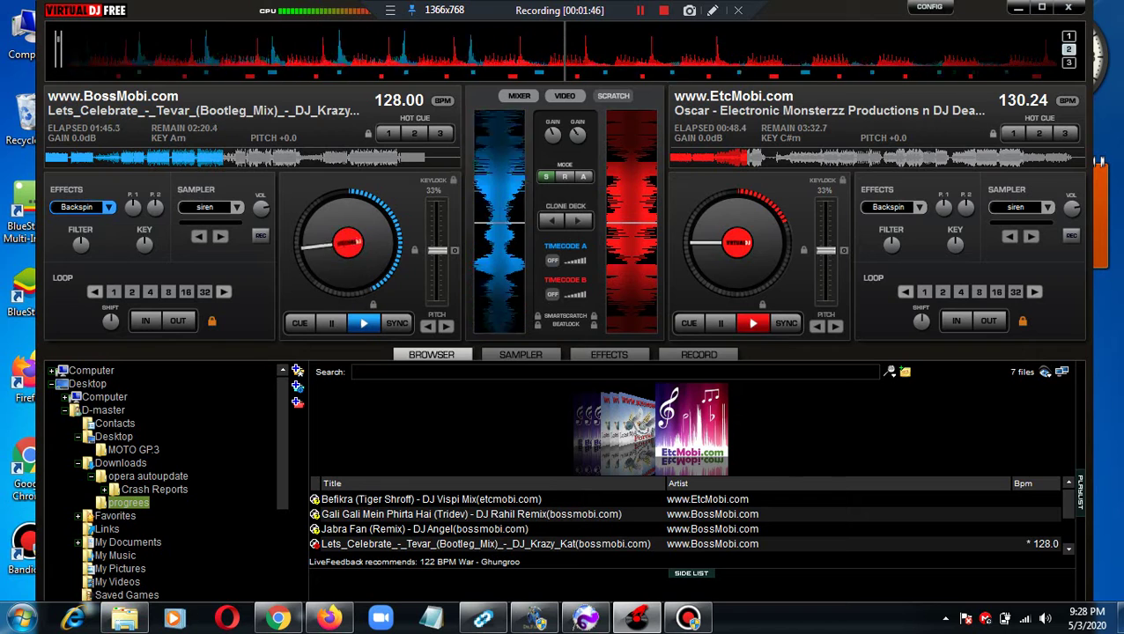
Stop deck 1's song and replace it with Jabra Fan (Remix), starting its playback.
key(space)
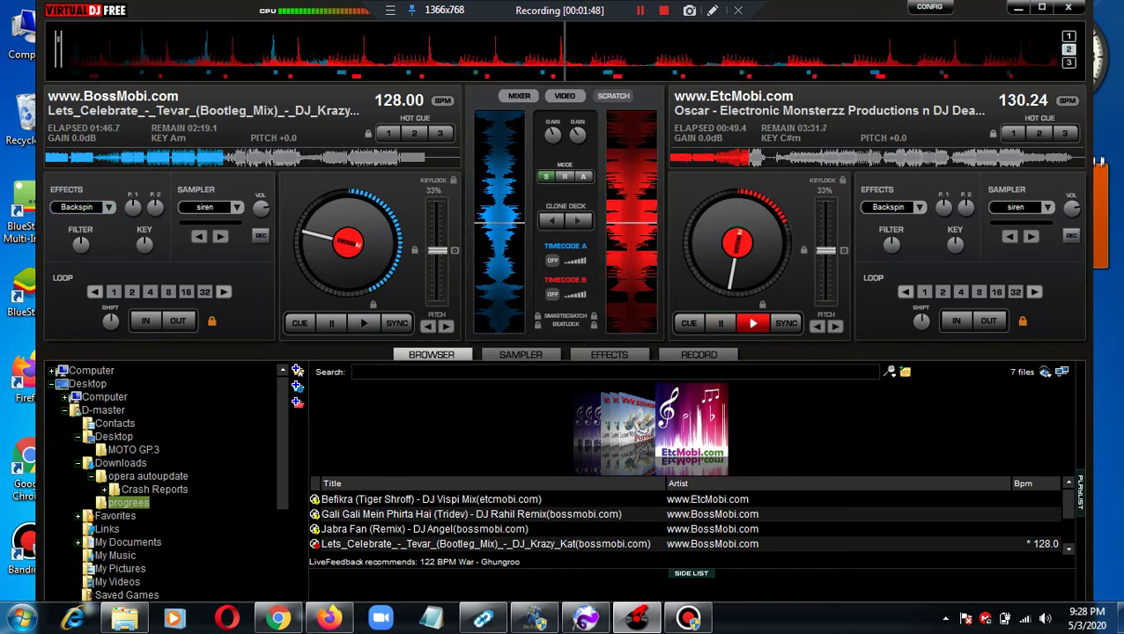
double_click(425, 529)
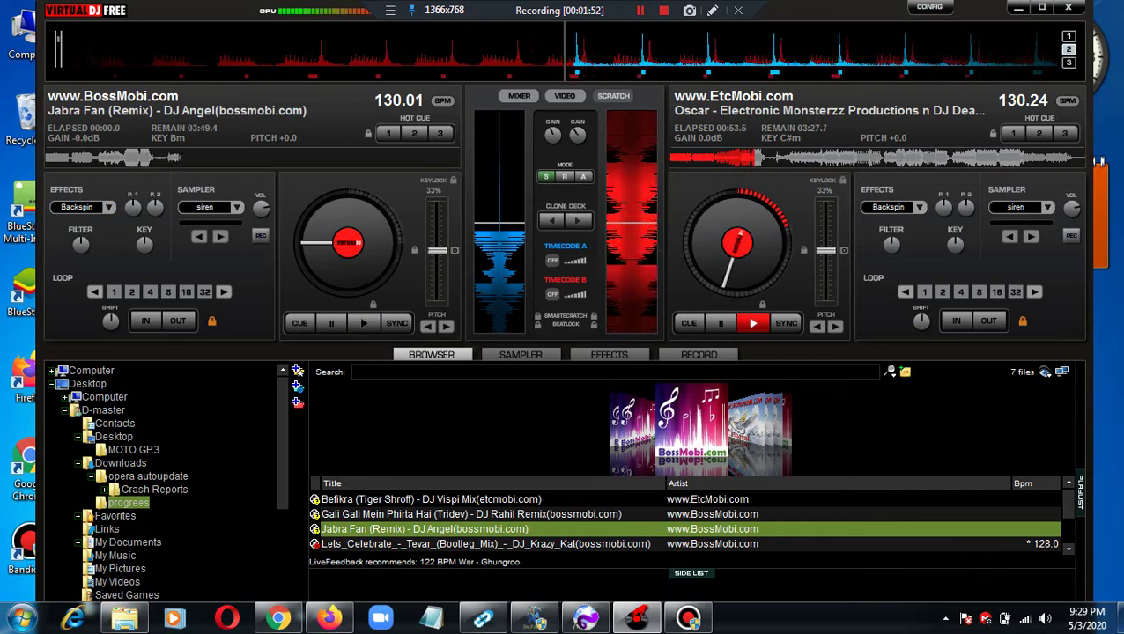
key(space)
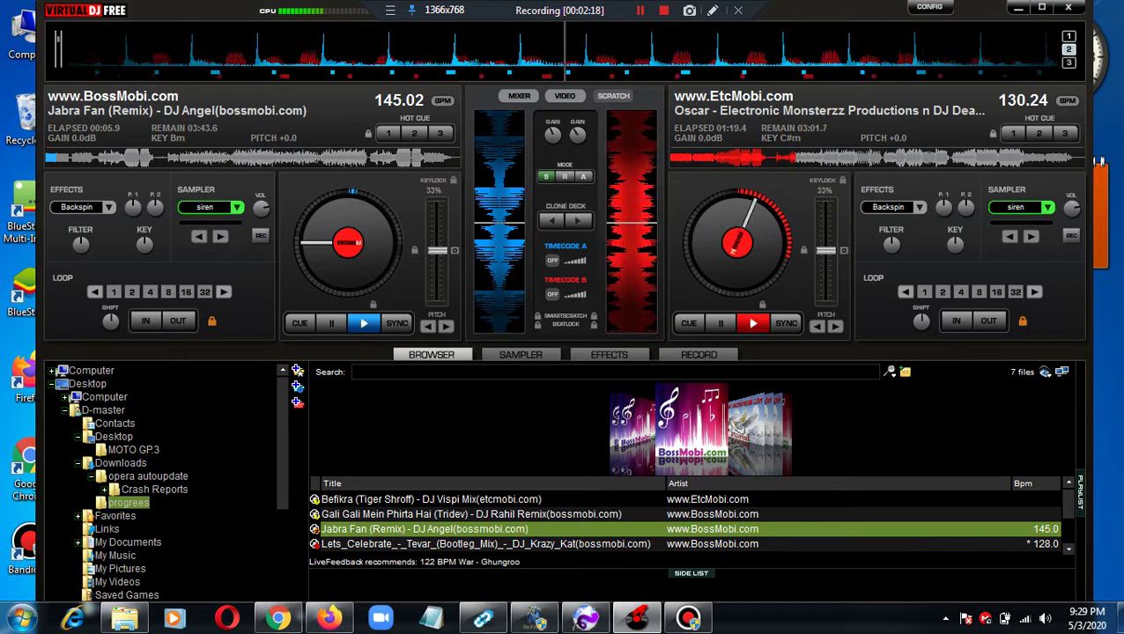
Trigger the siren sample repeatedly over deck 2's Oscar track and apply the Backspin effect to that deck.
click(1013, 208)
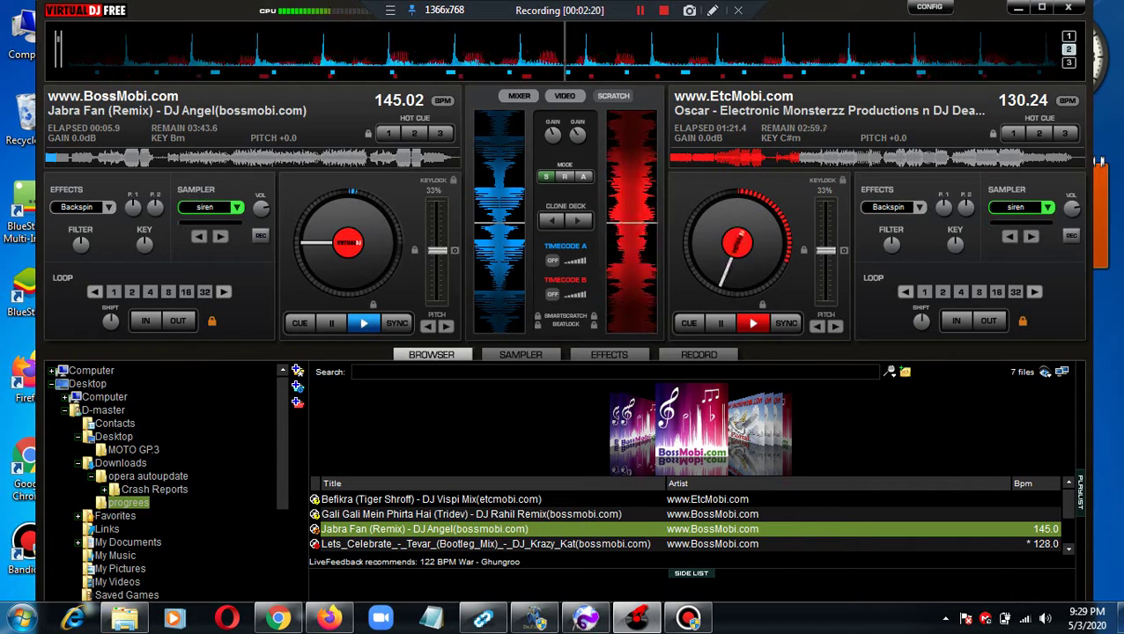
click(1007, 235)
click(1006, 234)
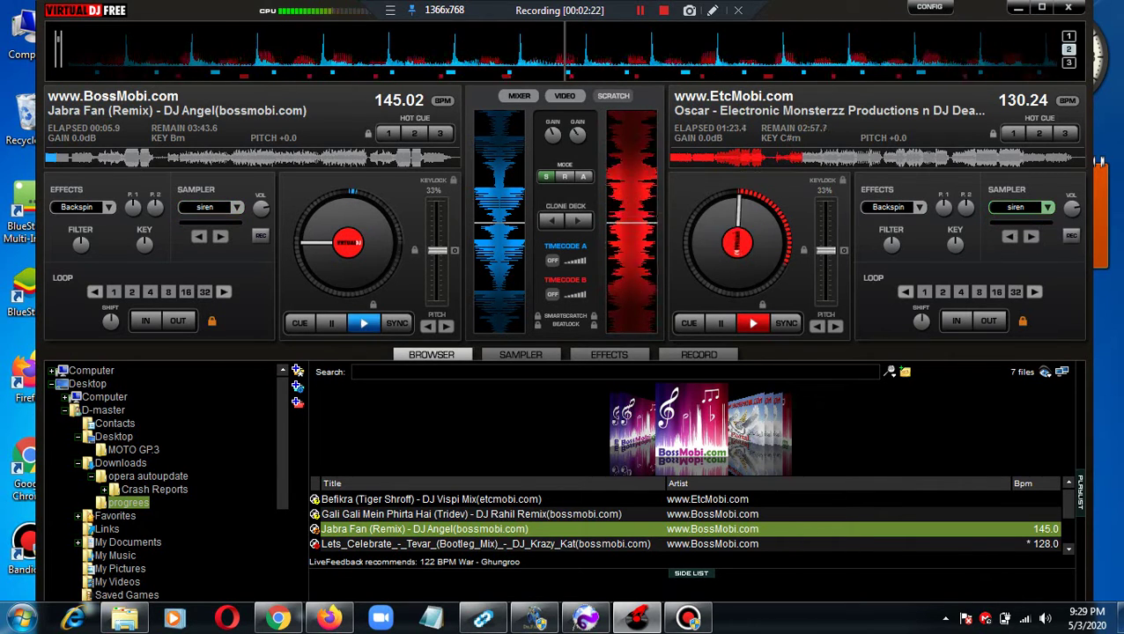
click(1006, 235)
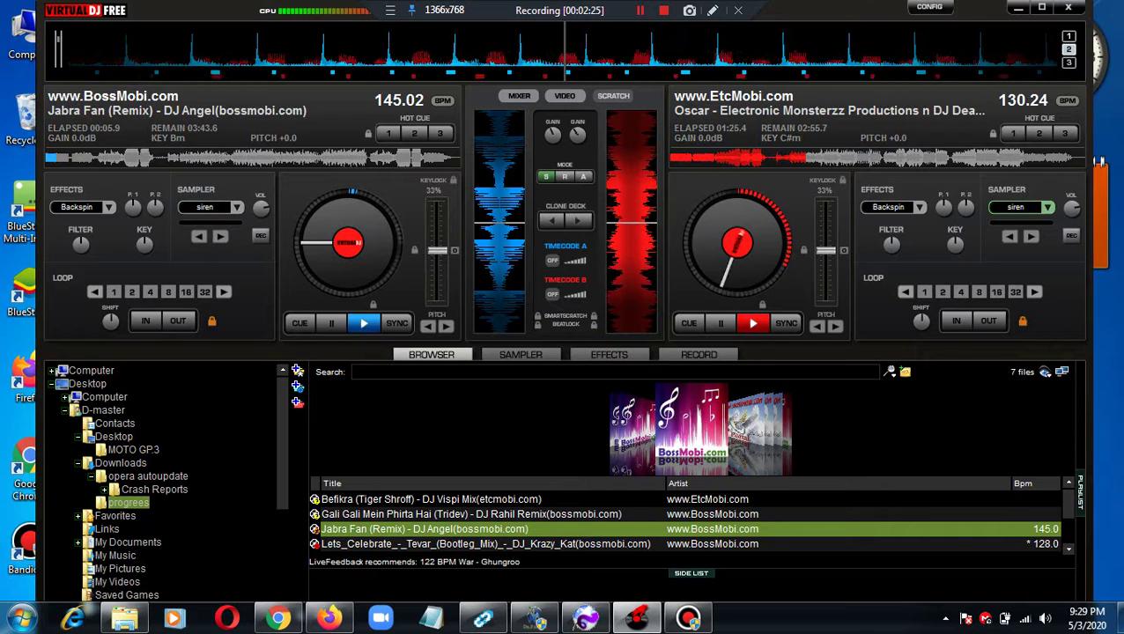
click(1007, 234)
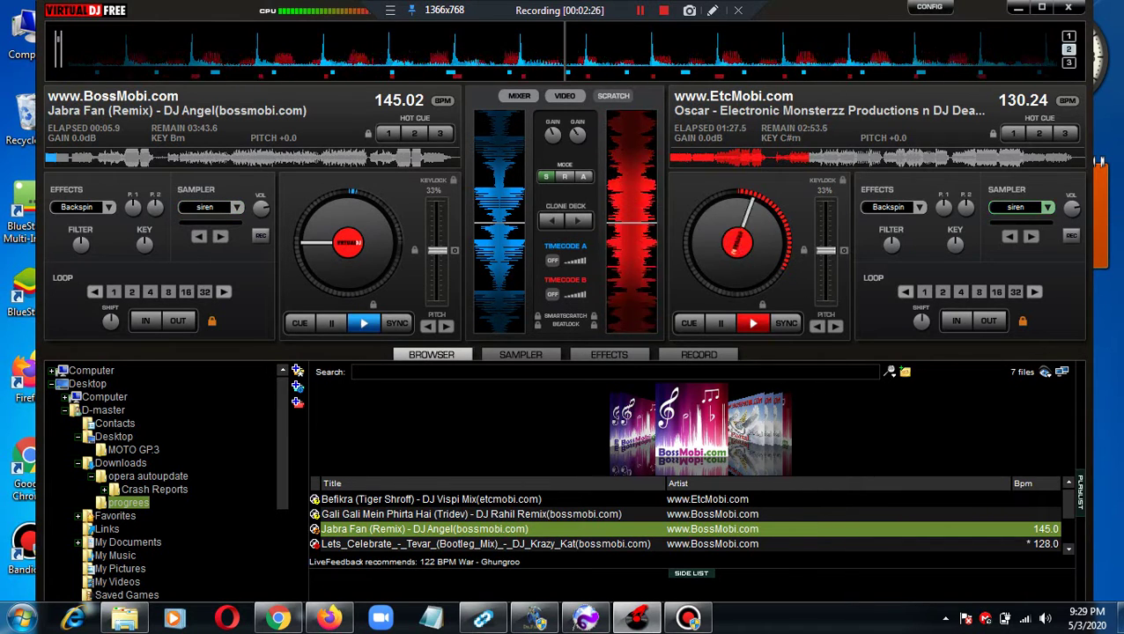
click(1007, 235)
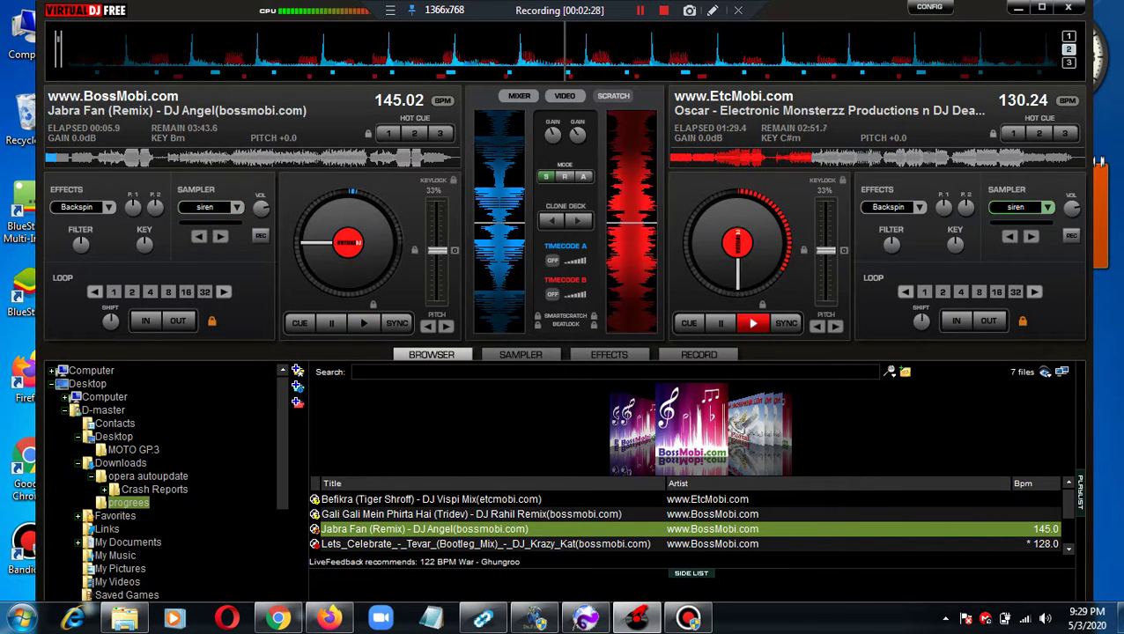
click(1015, 207)
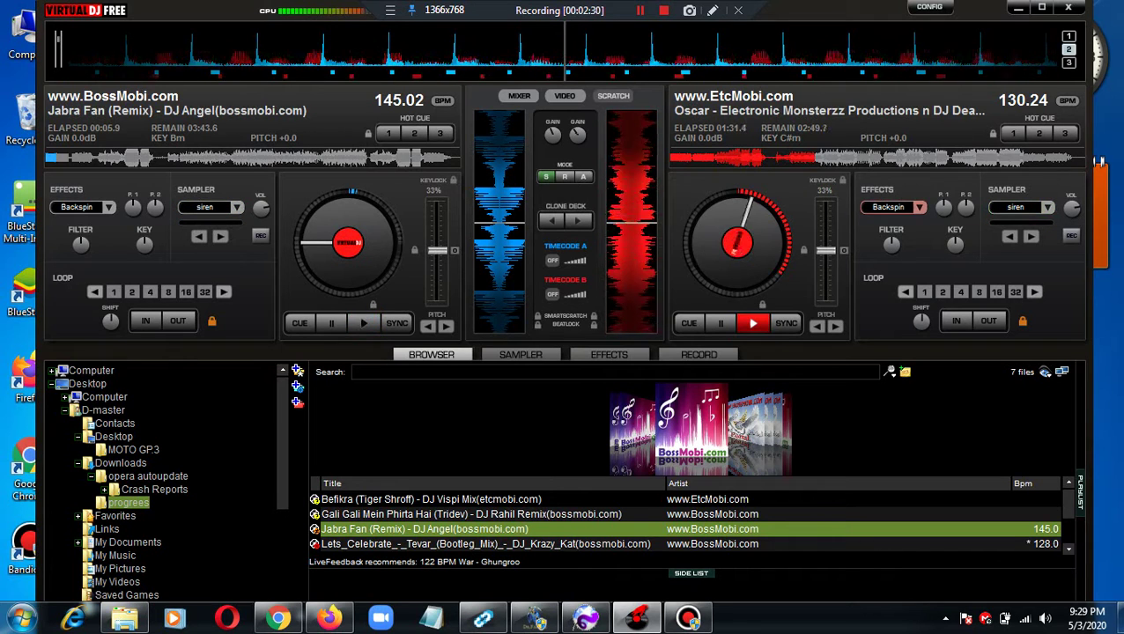
key(F1)
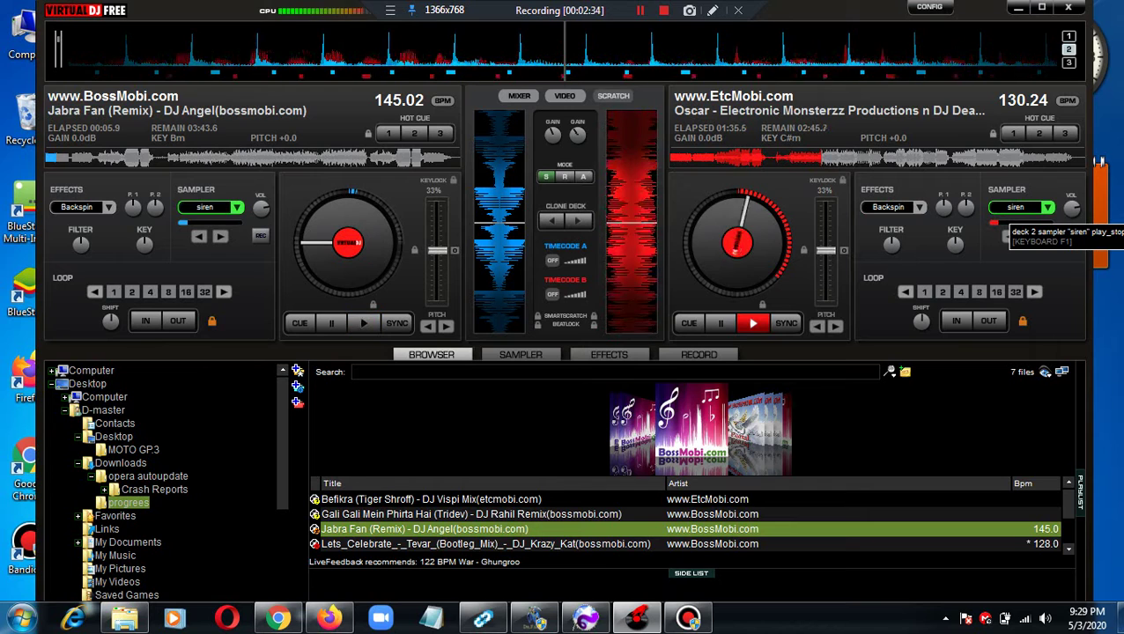
click(887, 208)
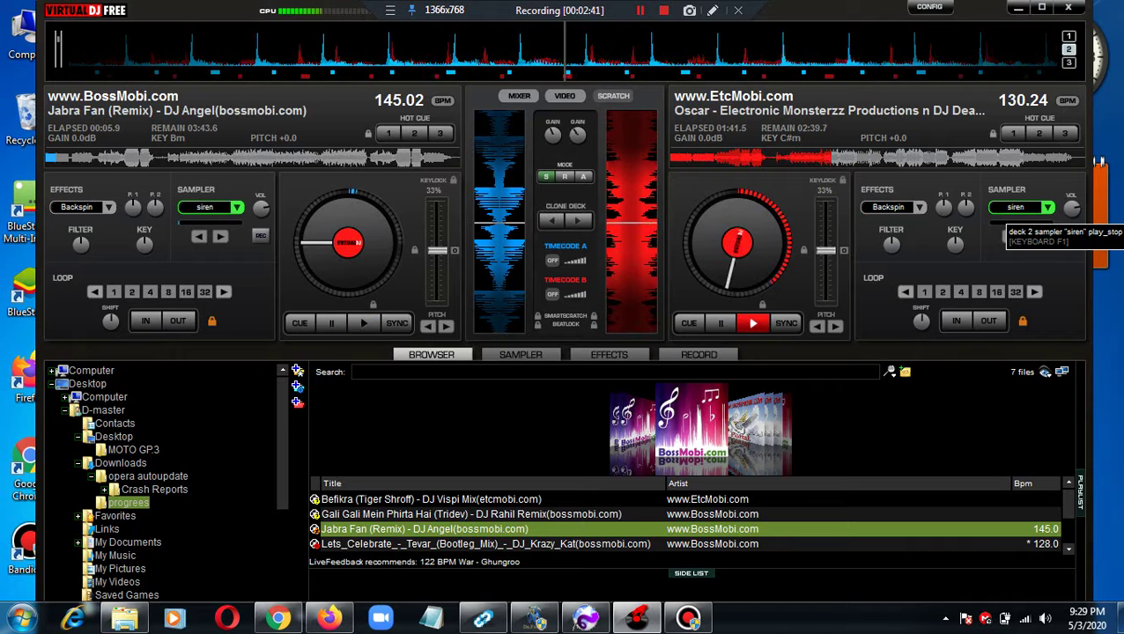
Play another series of siren bursts on deck 2 and end its song with the Backspin effect.
click(1016, 207)
click(1016, 208)
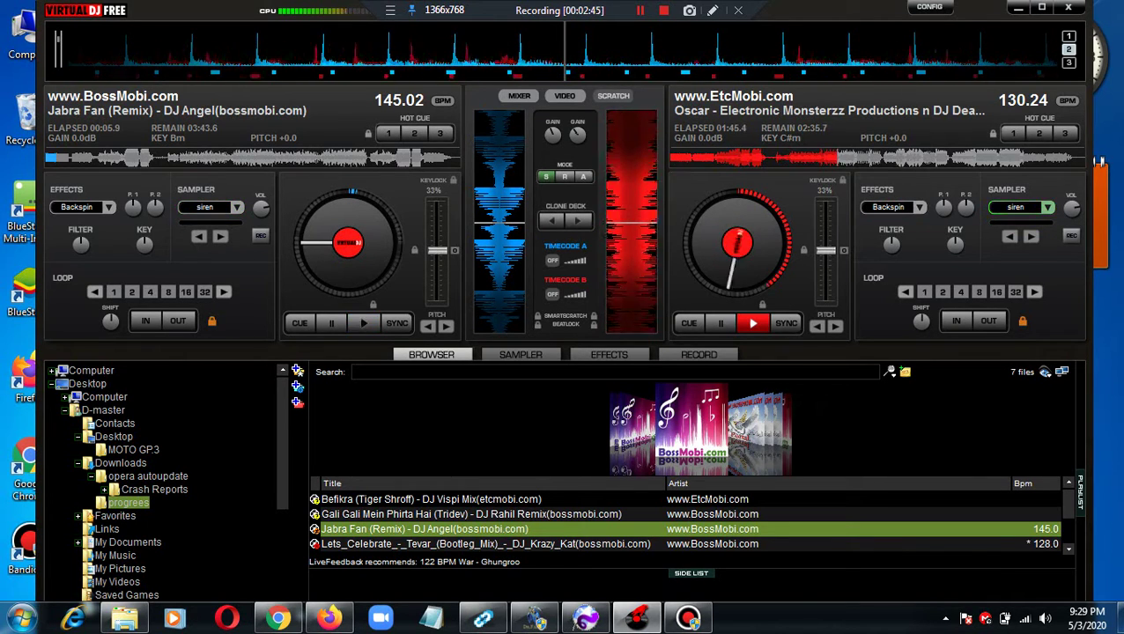
key(F1)
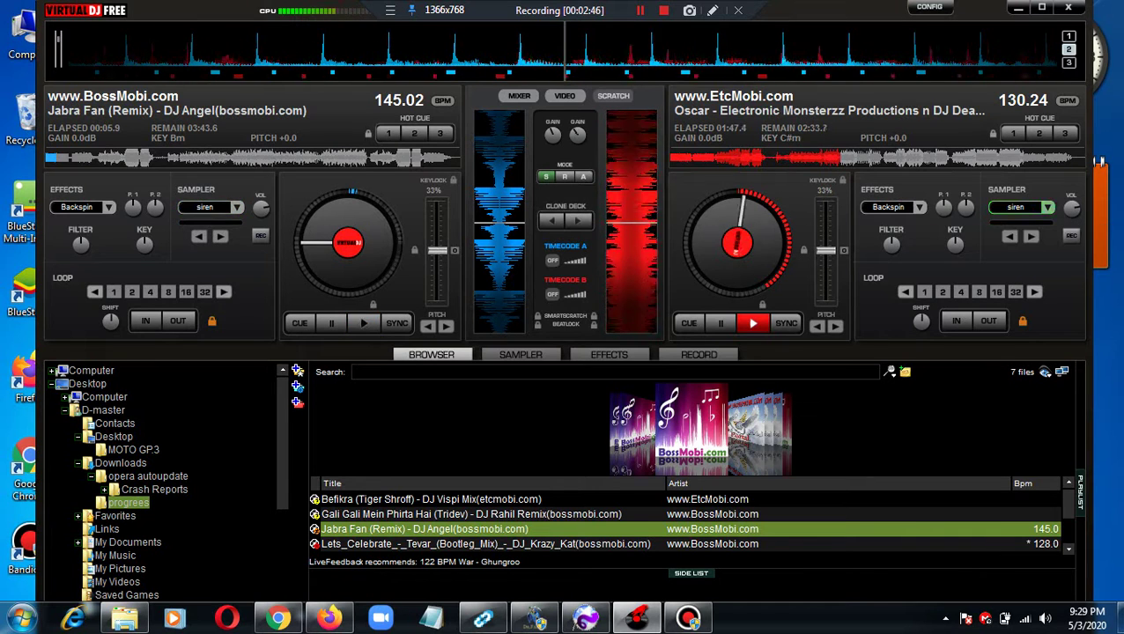
click(1016, 208)
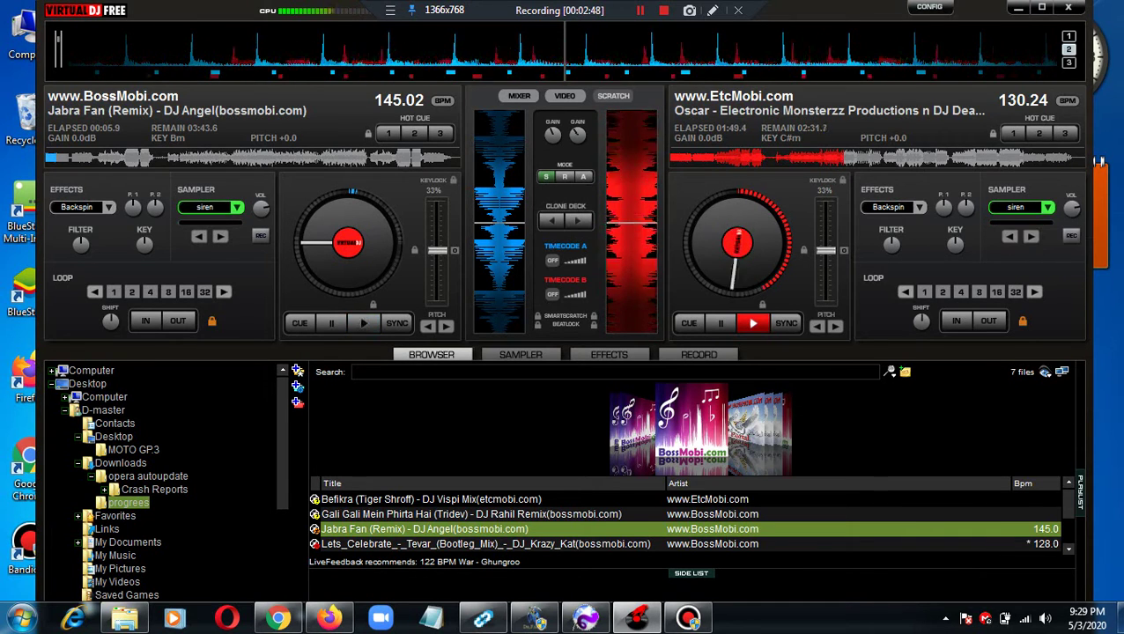
key(F1)
key(F1)
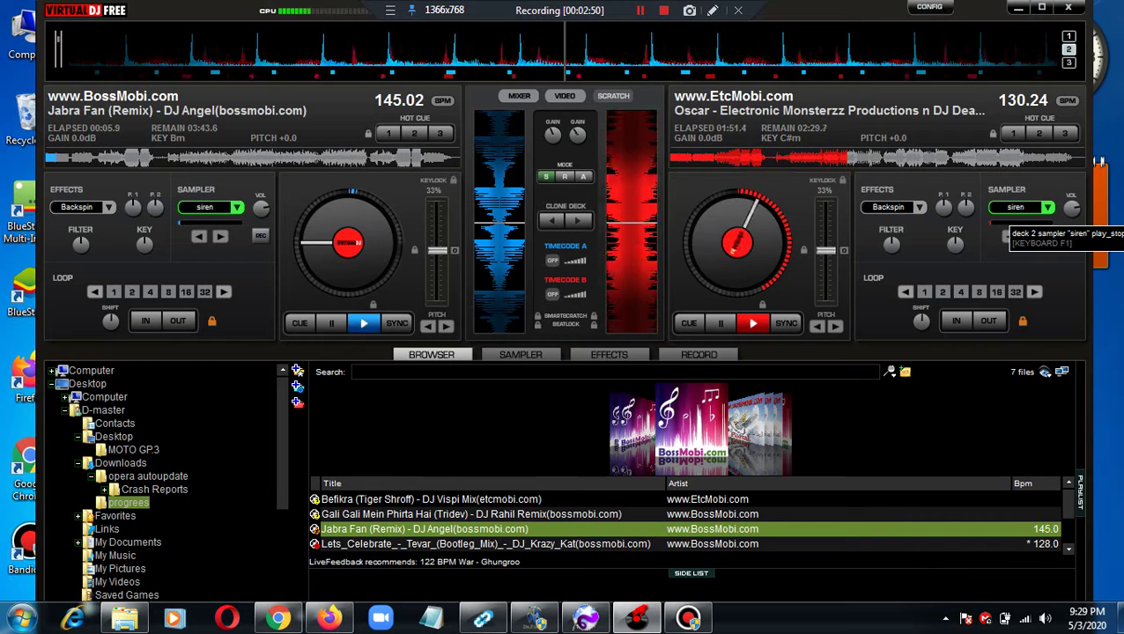
key(F1)
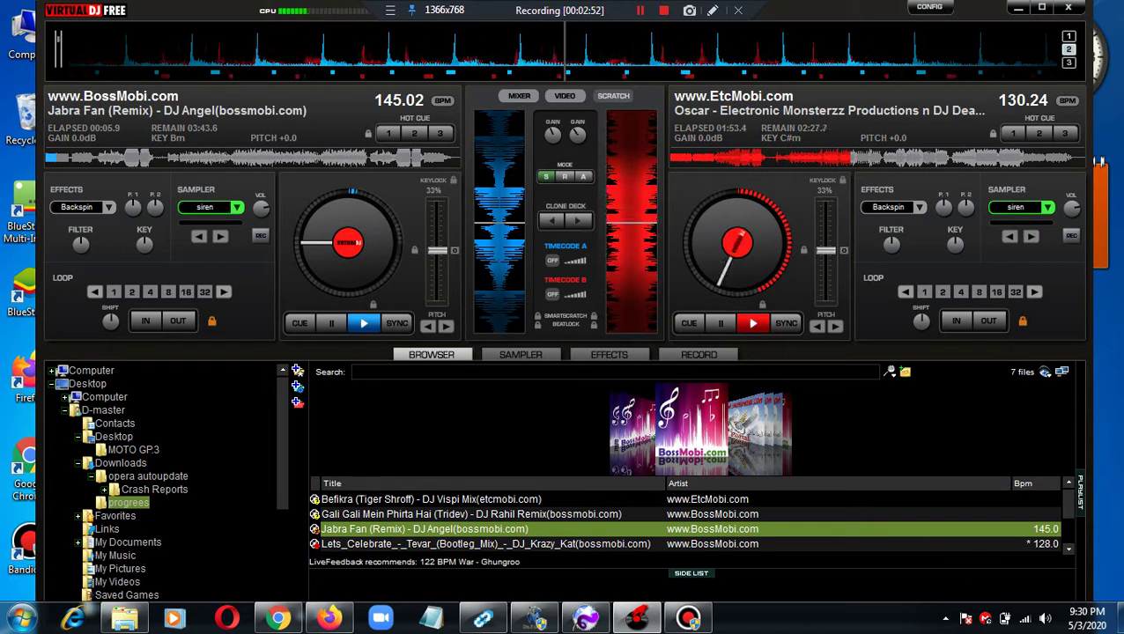
key(F1)
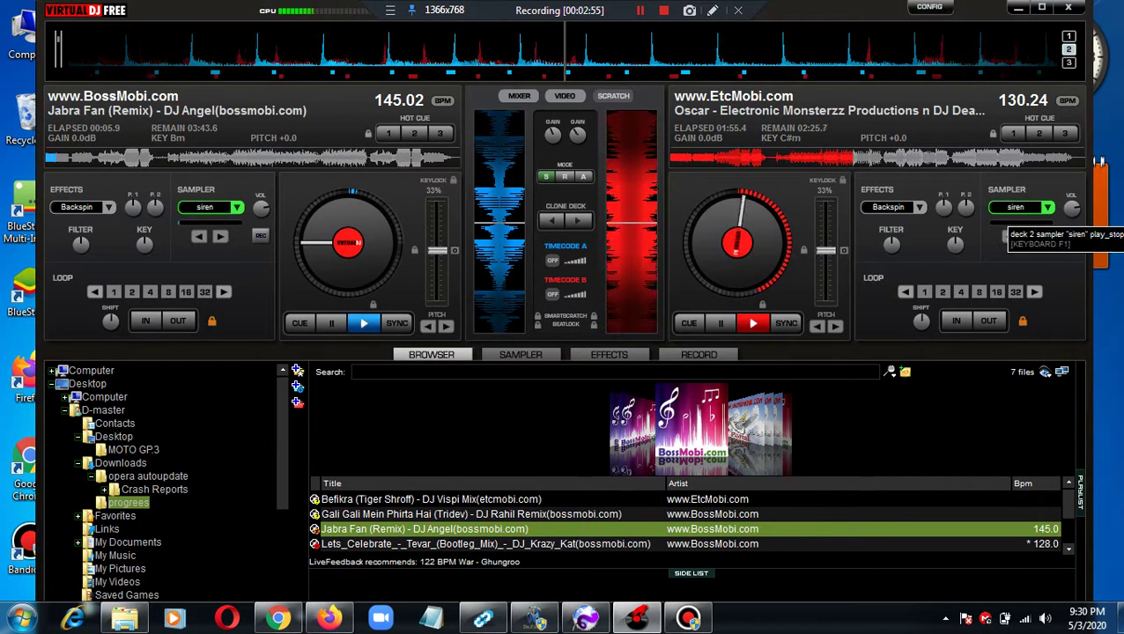
click(1009, 208)
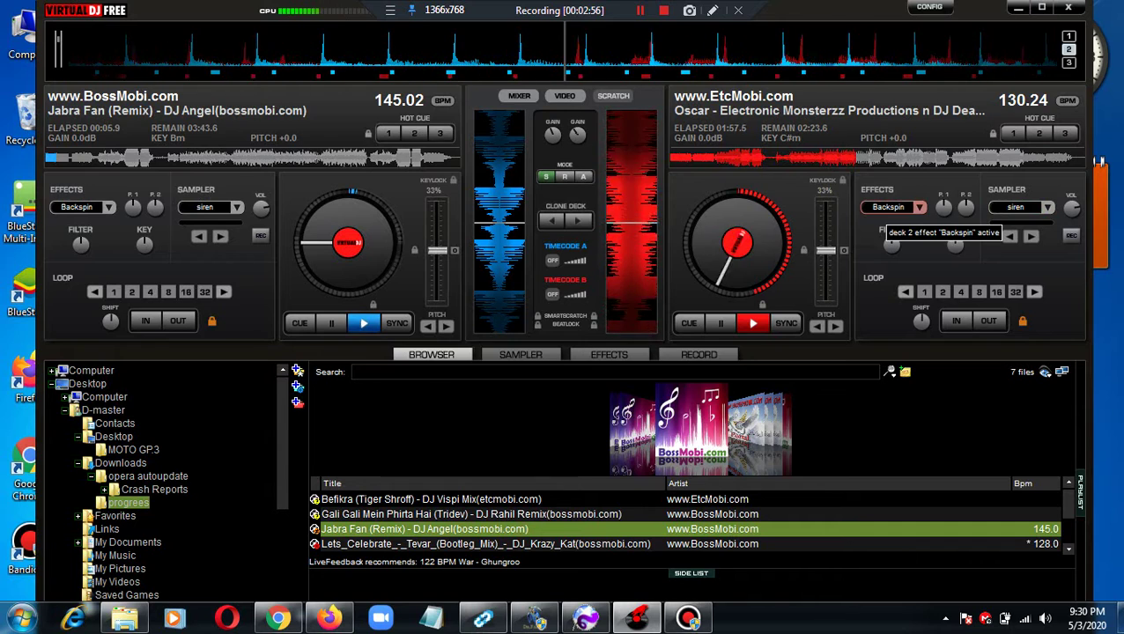
click(886, 208)
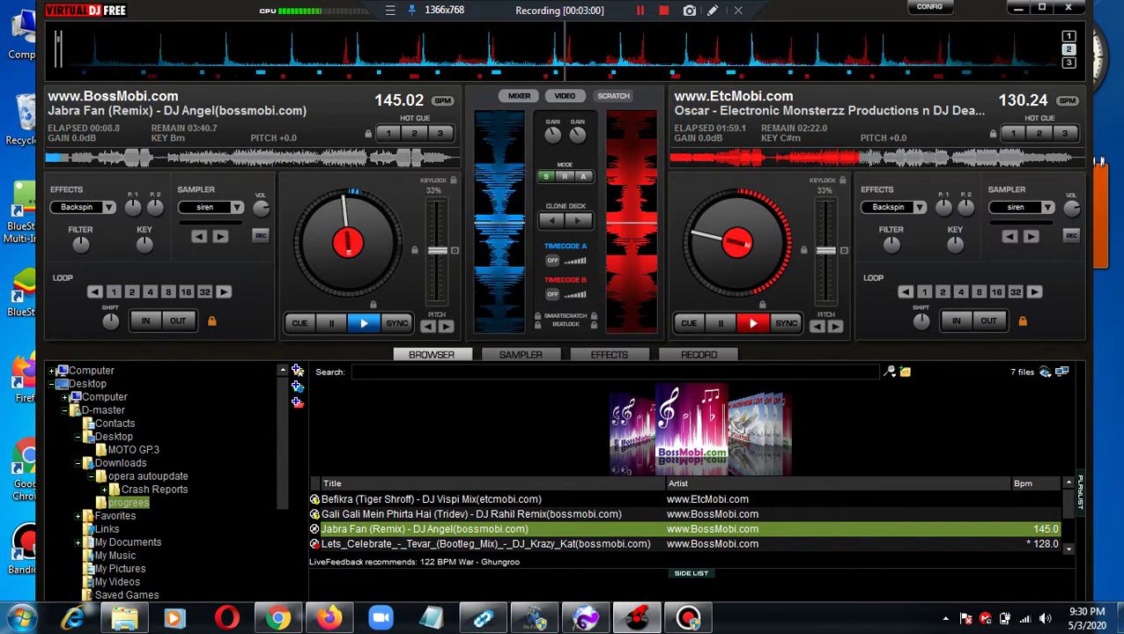
Load Party_With_Bhoothnath_(Club_Edit_Mix) onto deck 2 and show the mixer controls.
scroll(687, 522, down, 1)
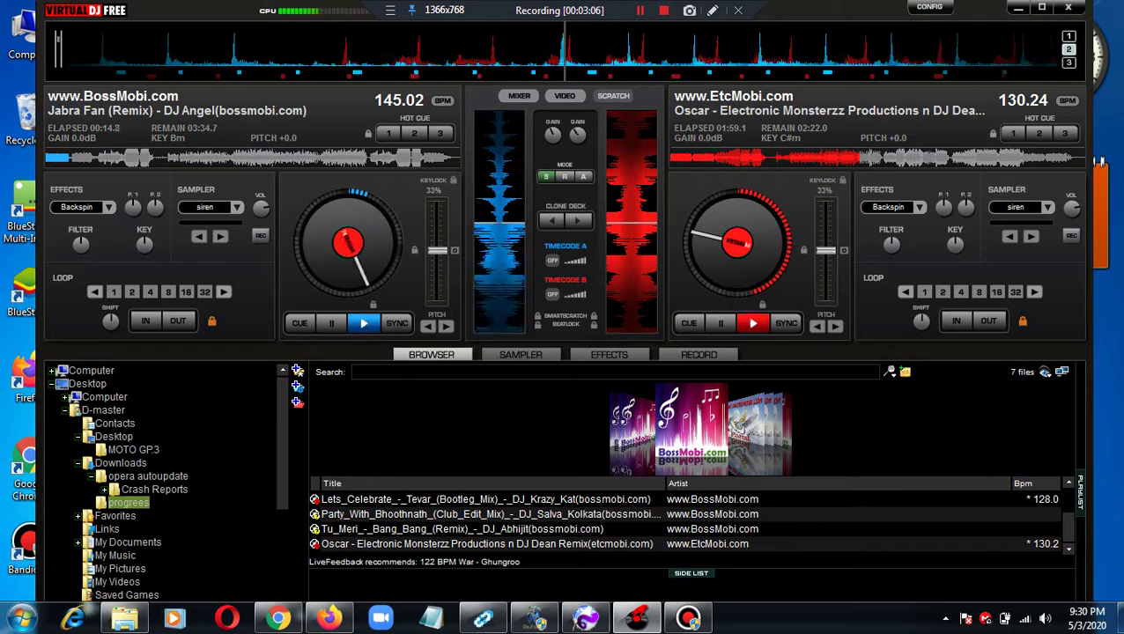
double_click(490, 514)
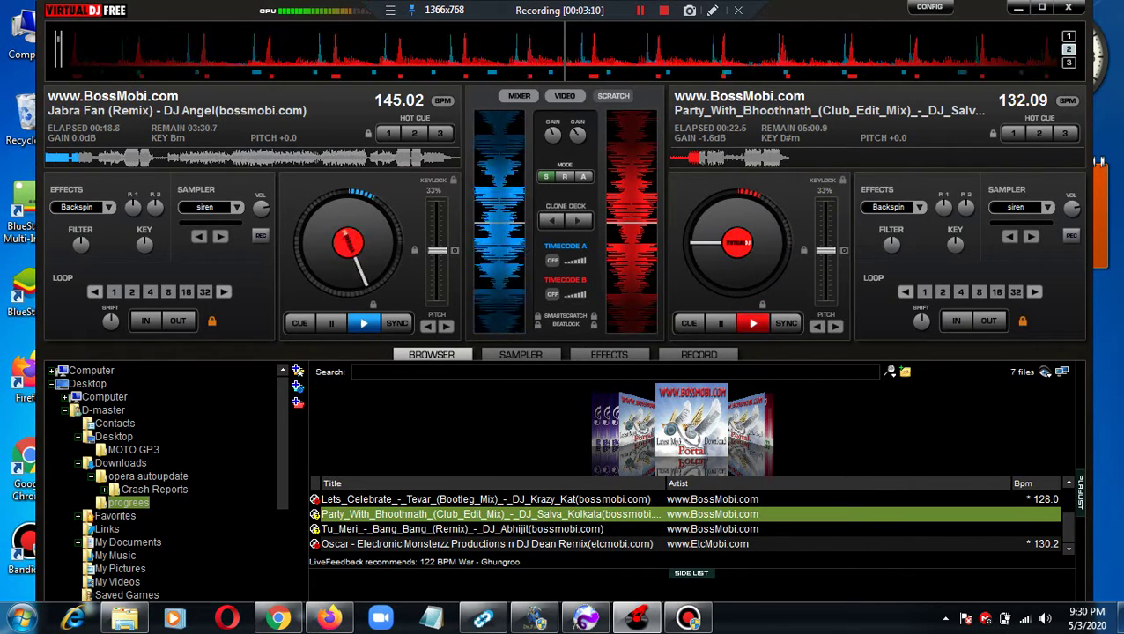
click(519, 96)
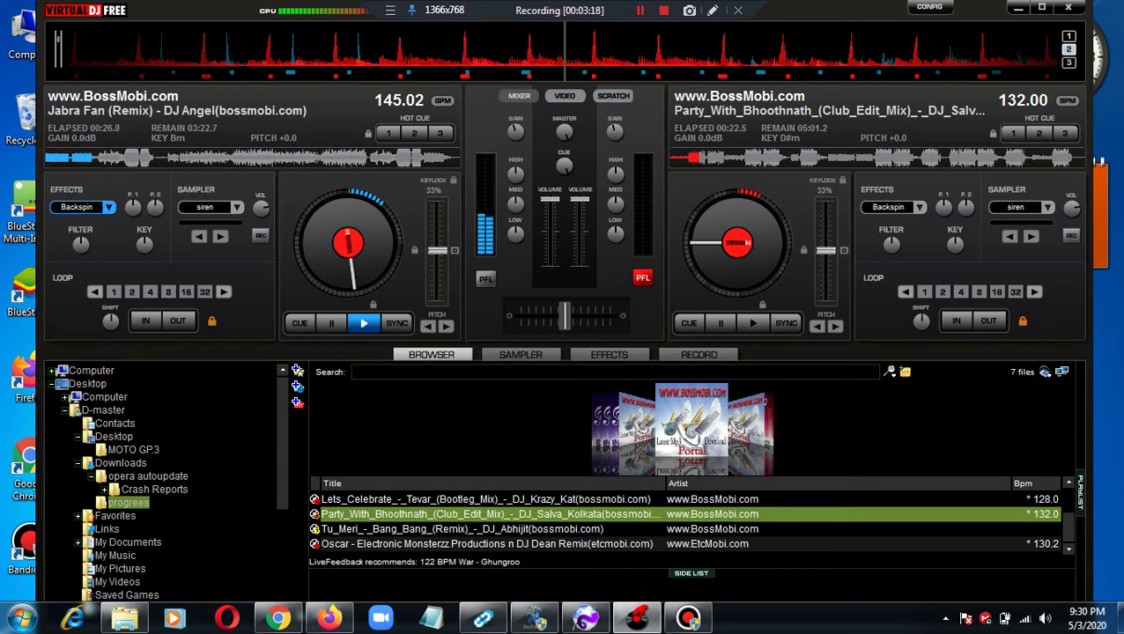
Trigger the siren sample repeatedly over deck 1's Jabra Fan (Remix) track.
key(F1)
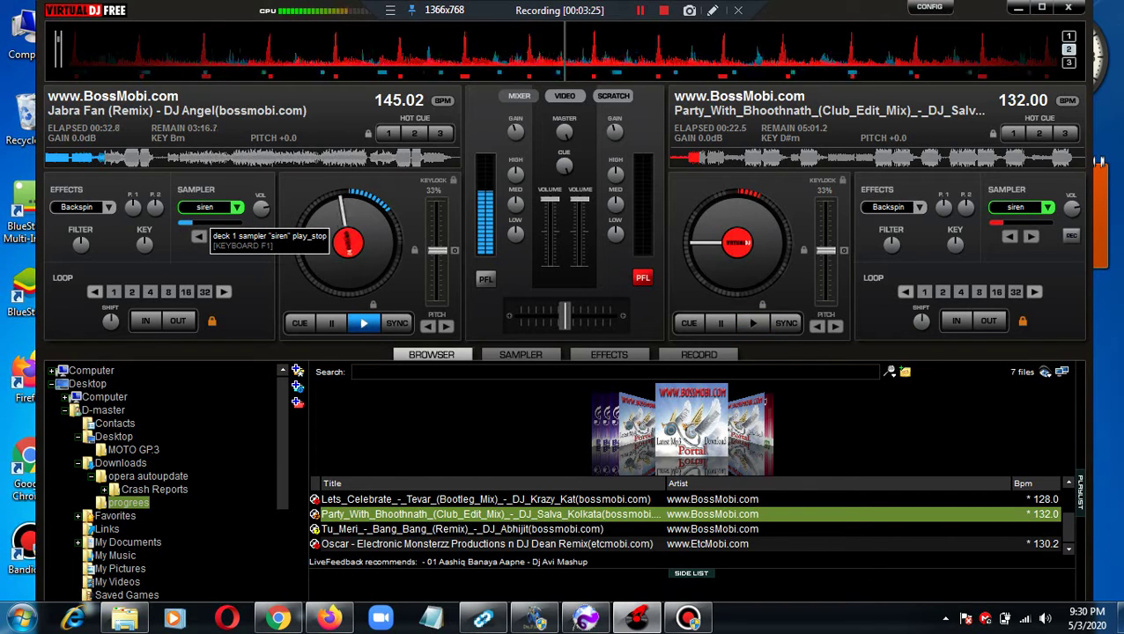
click(209, 209)
click(209, 209)
double_click(214, 208)
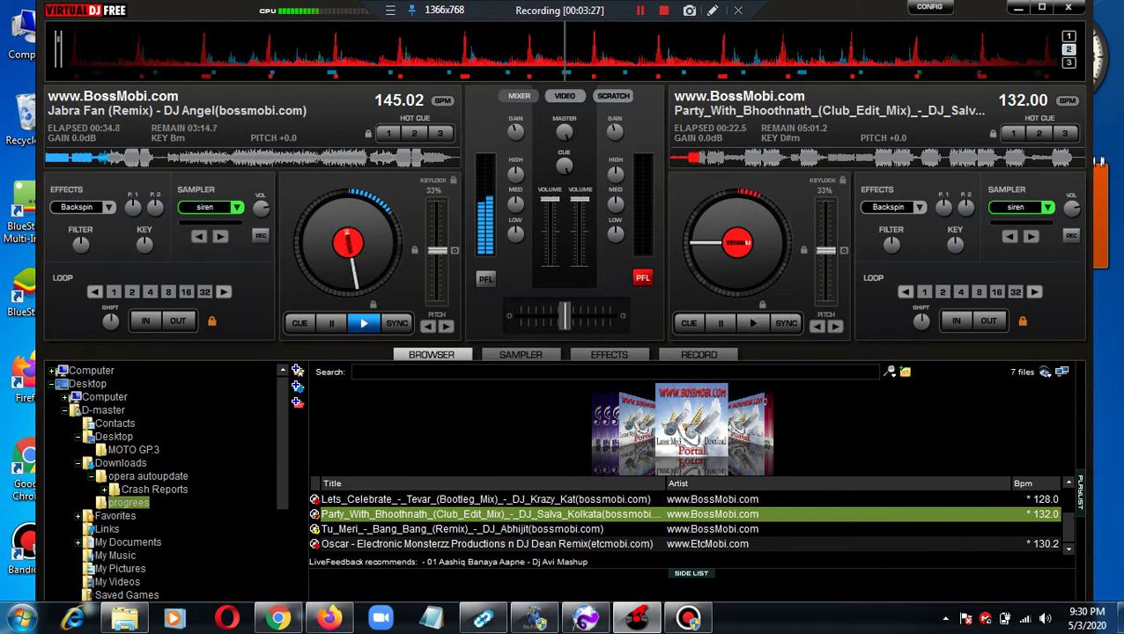
key(F1)
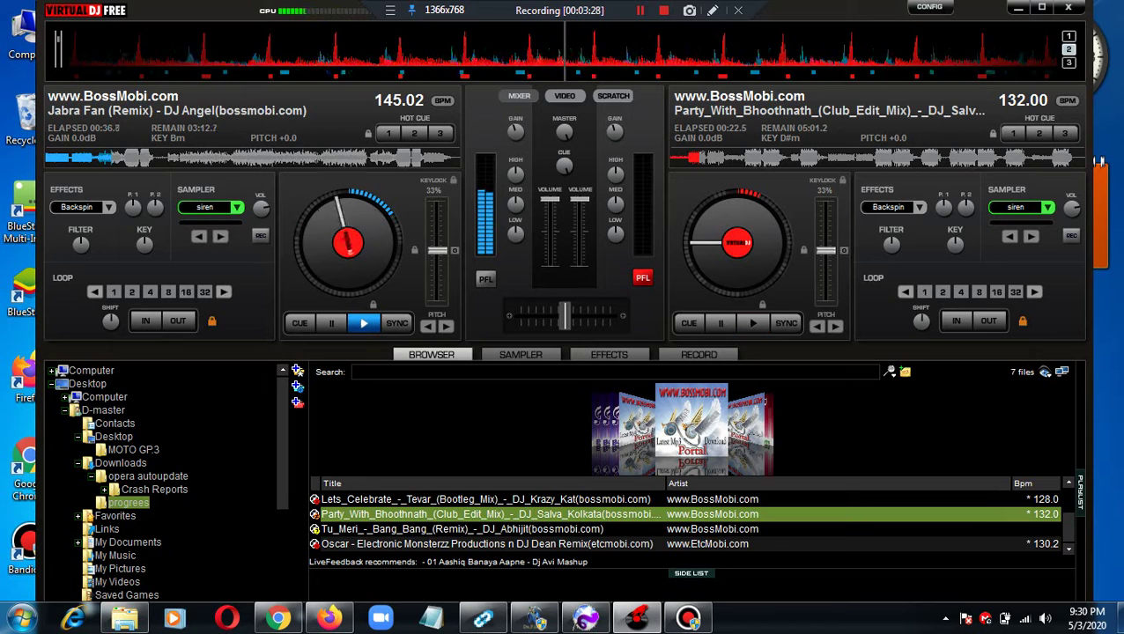
key(F1)
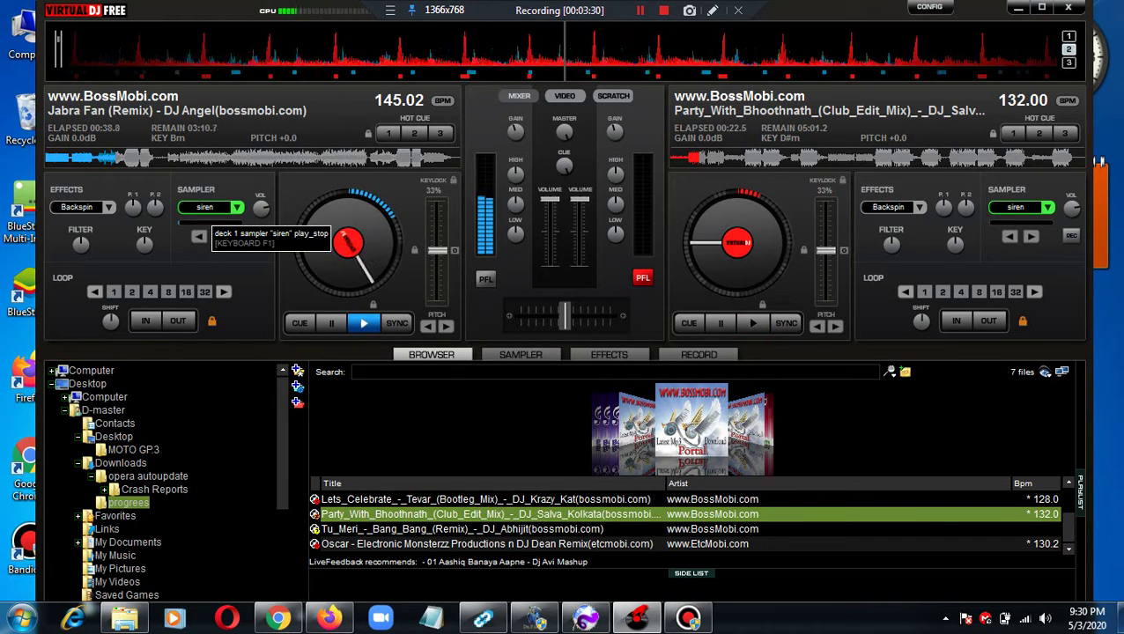
click(210, 208)
click(210, 208)
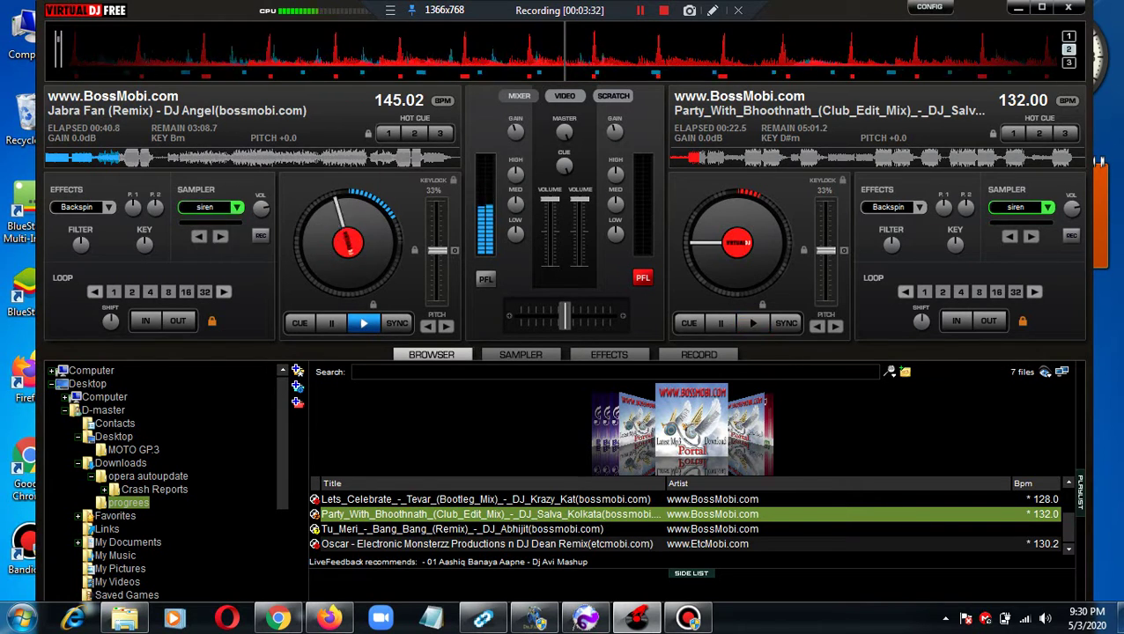
click(211, 208)
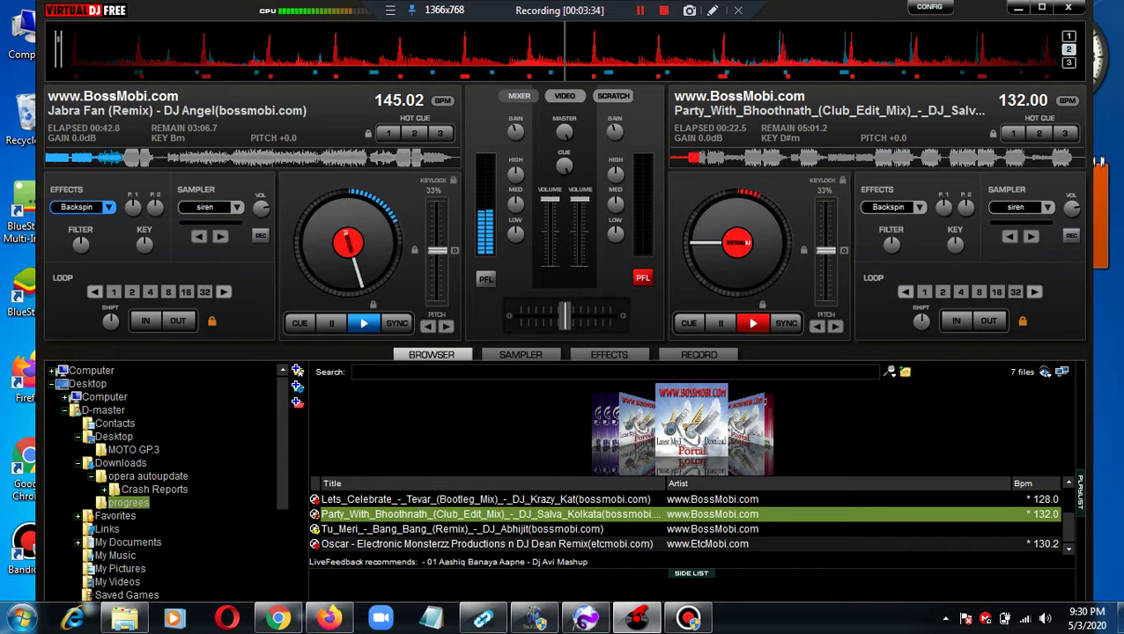
Alternate further siren bursts with the Backspin effect on deck 1's song.
click(207, 222)
click(203, 209)
click(203, 210)
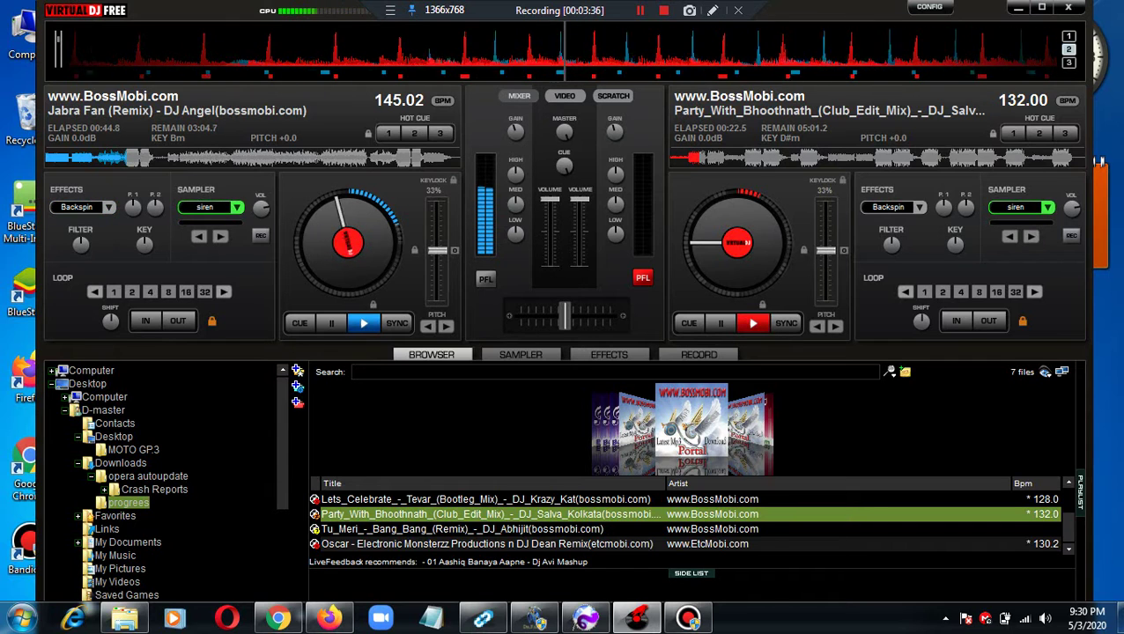
click(202, 210)
click(202, 209)
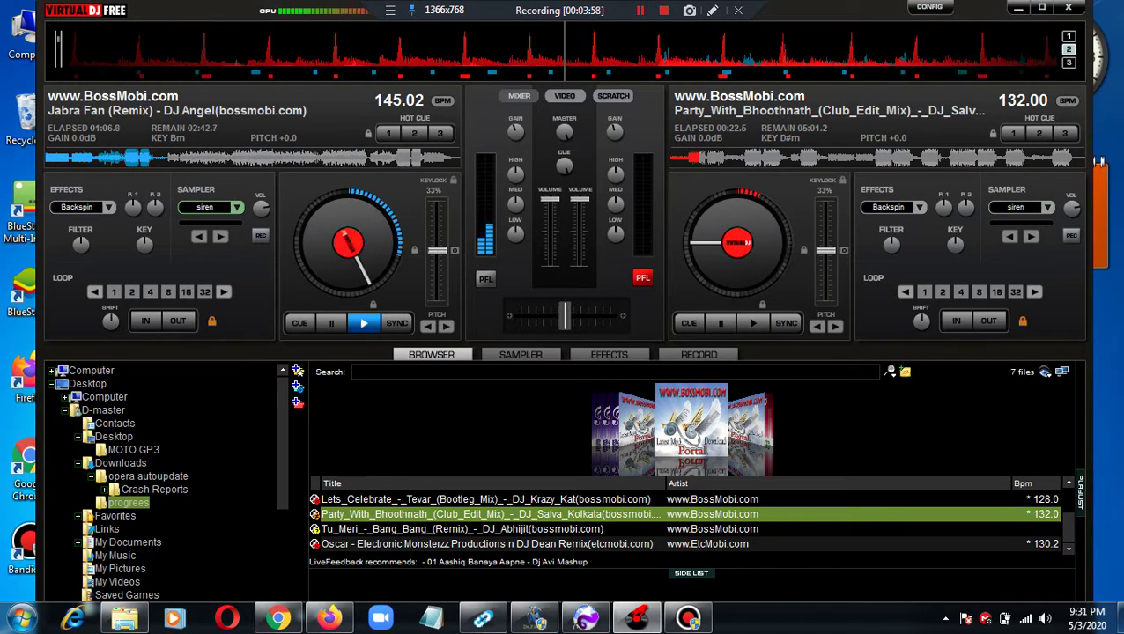
click(187, 222)
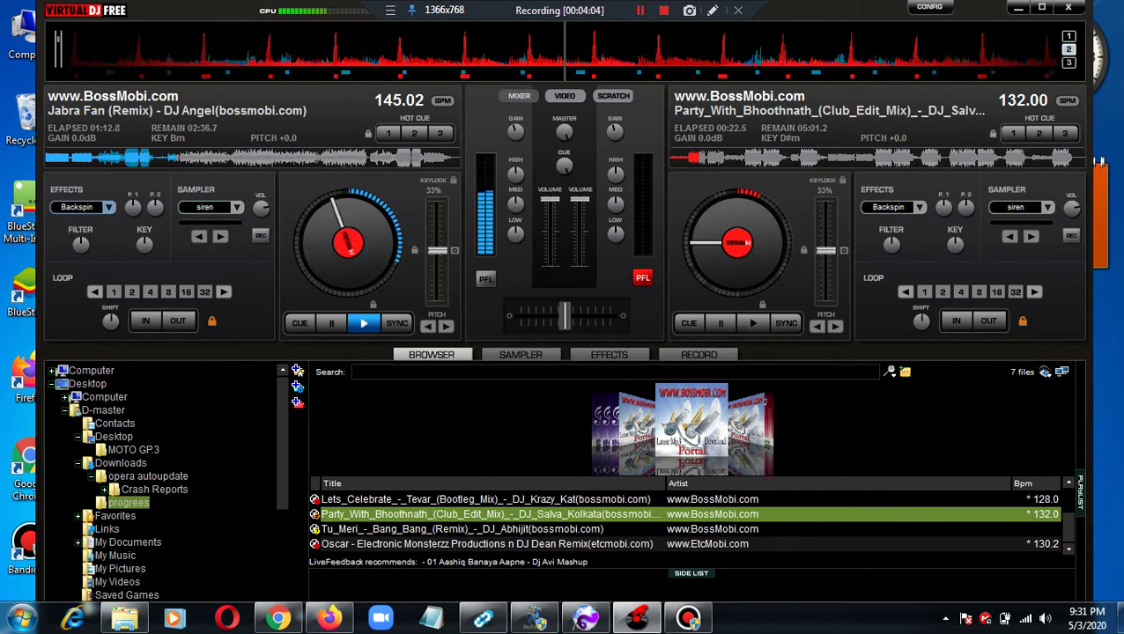
click(210, 223)
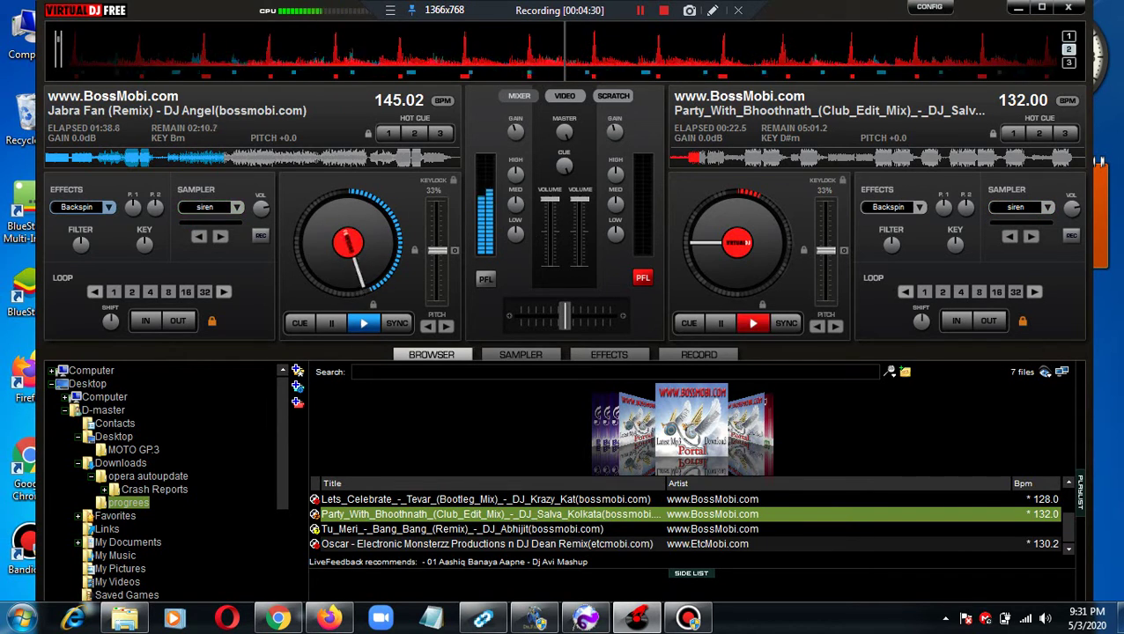
Switch playback to deck 2's Party_With_Bhoothnath with a siren cue and load Tu_Meri_-_Bang_Bang_(Remix) onto deck 1.
click(205, 207)
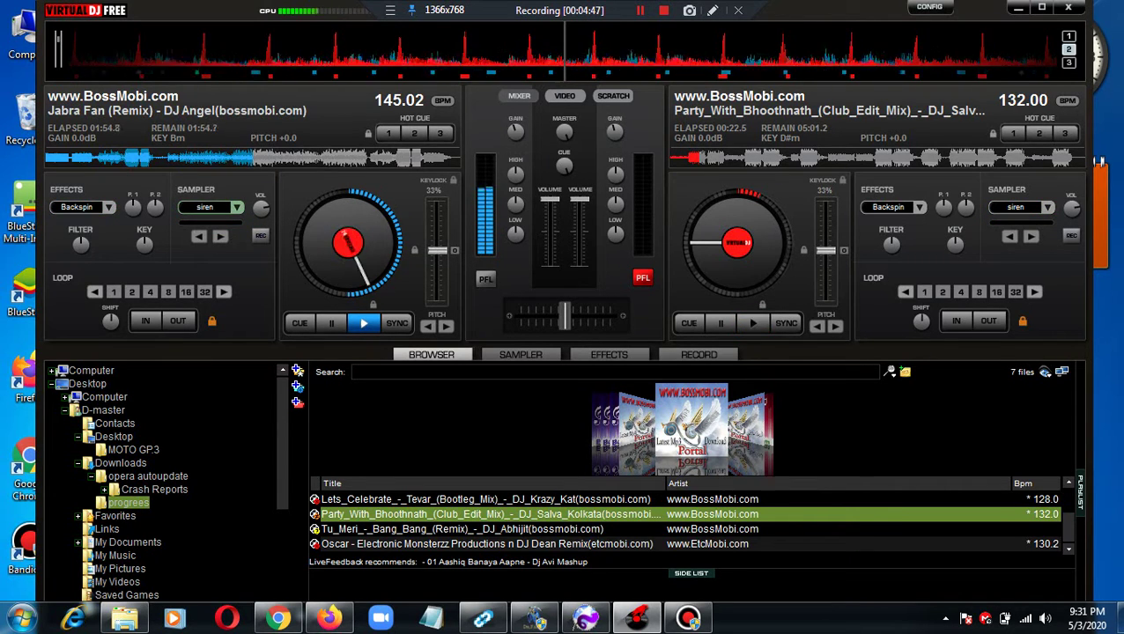
click(205, 209)
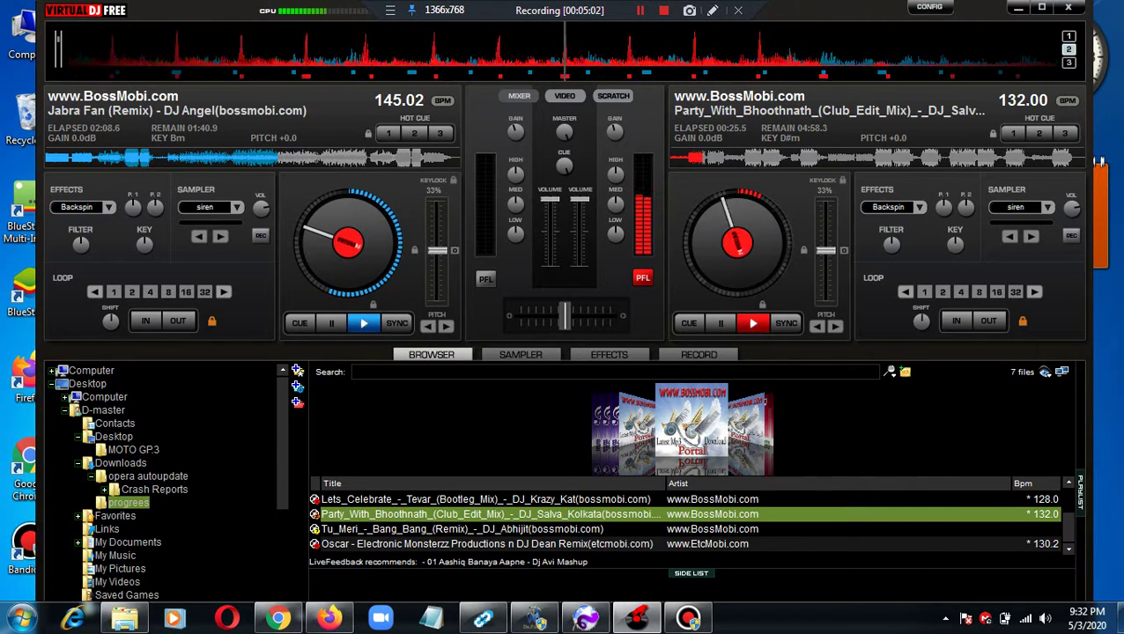
double_click(462, 530)
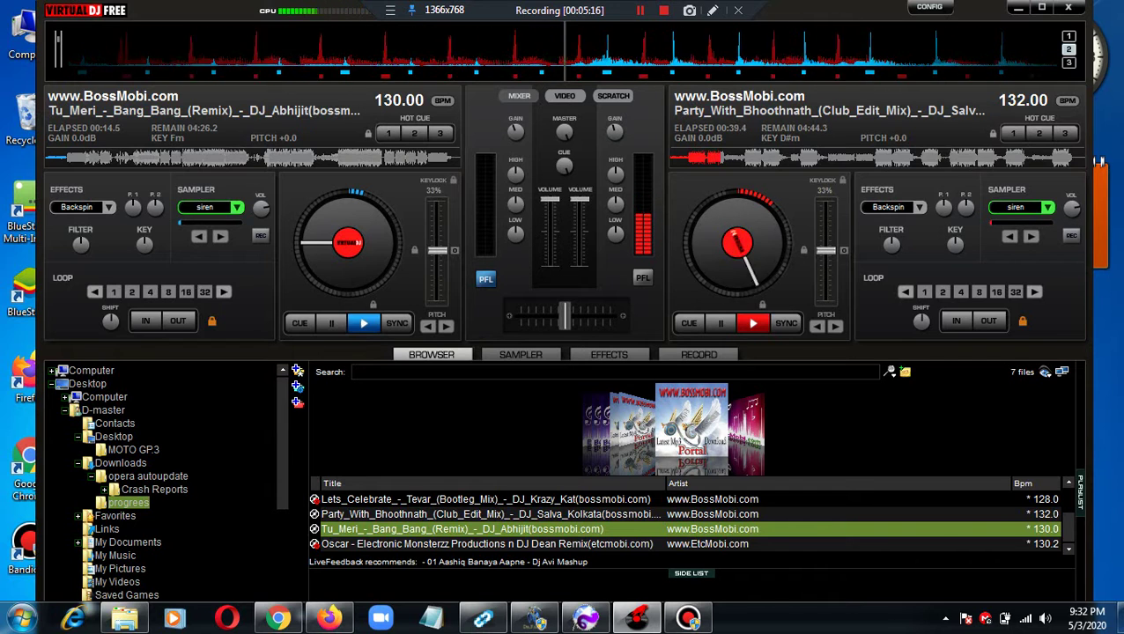
Play the siren sample several times over deck 2's Party_With_Bhoothnath track.
click(1017, 208)
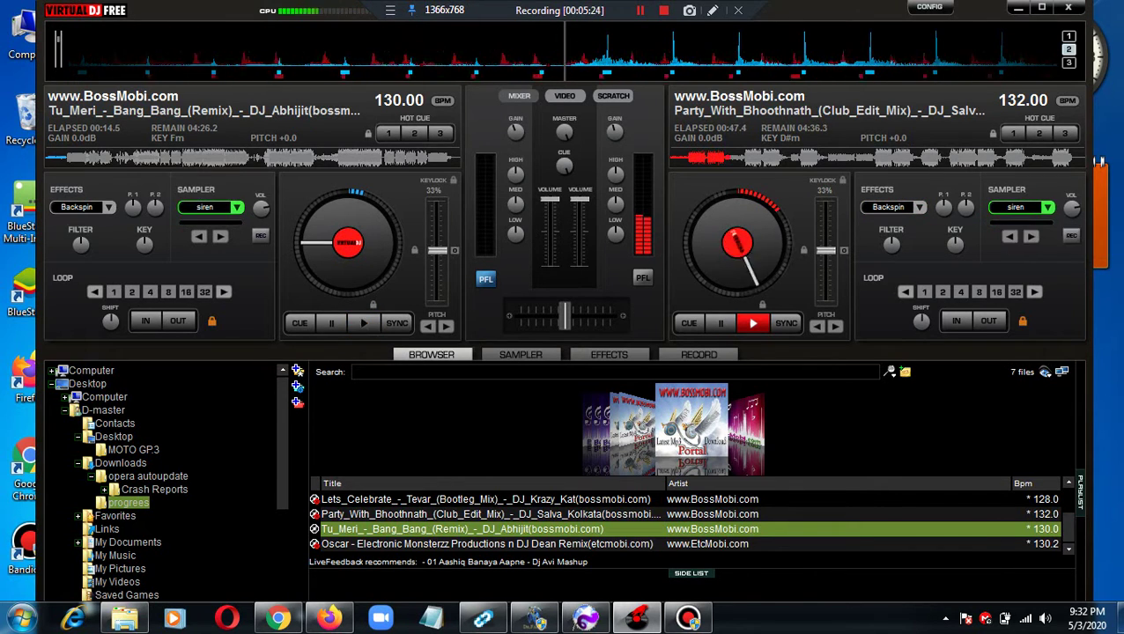
click(1004, 222)
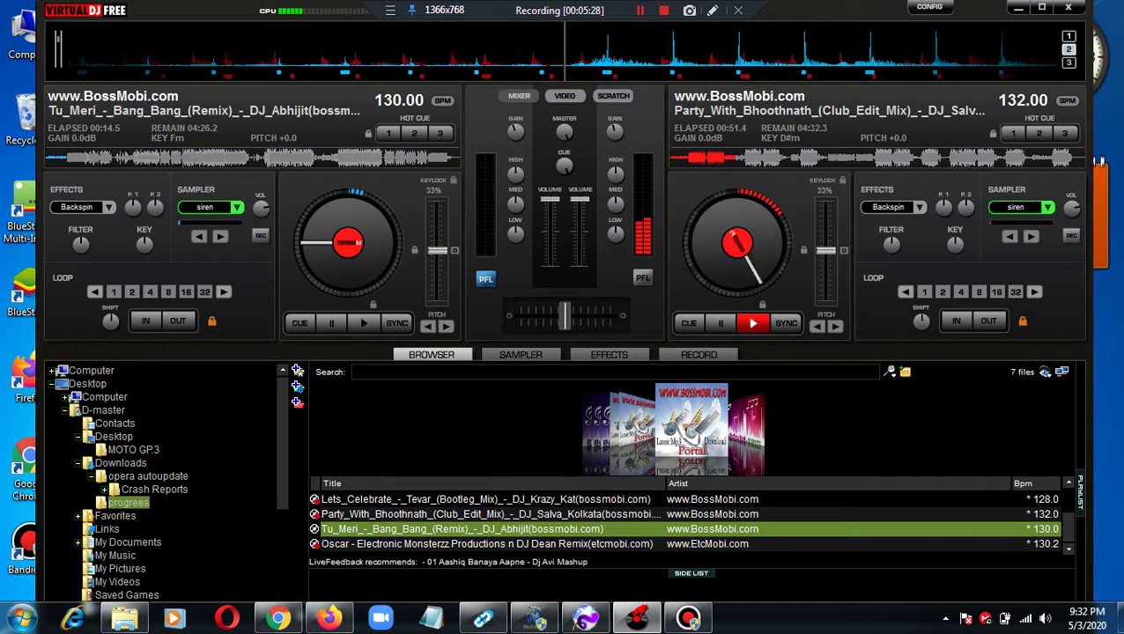
click(1002, 208)
click(1002, 208)
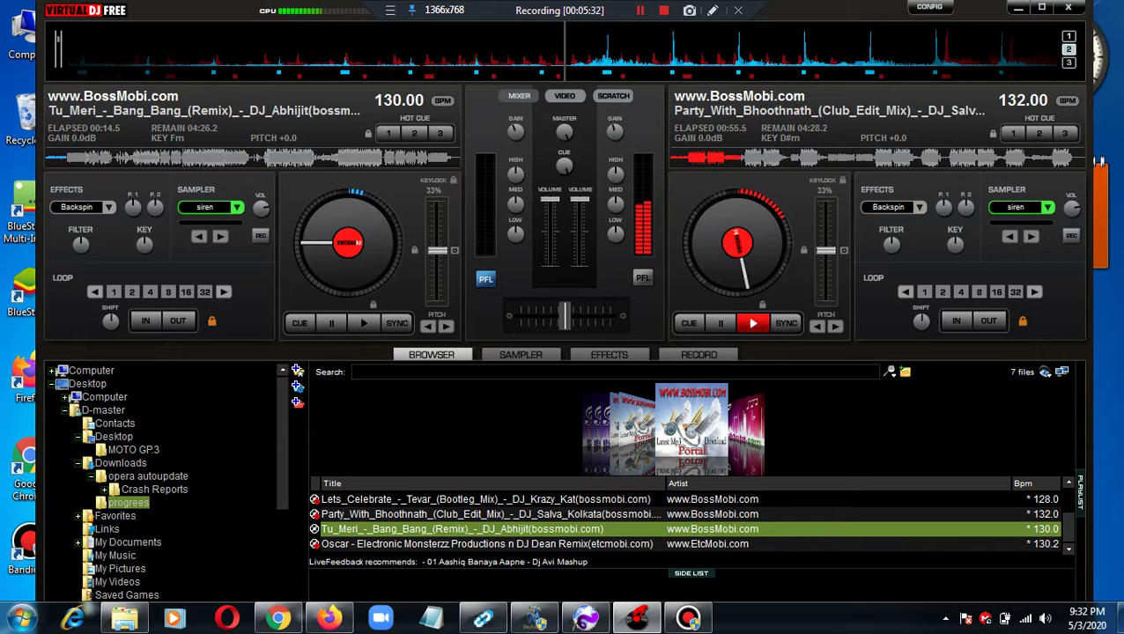
click(1008, 222)
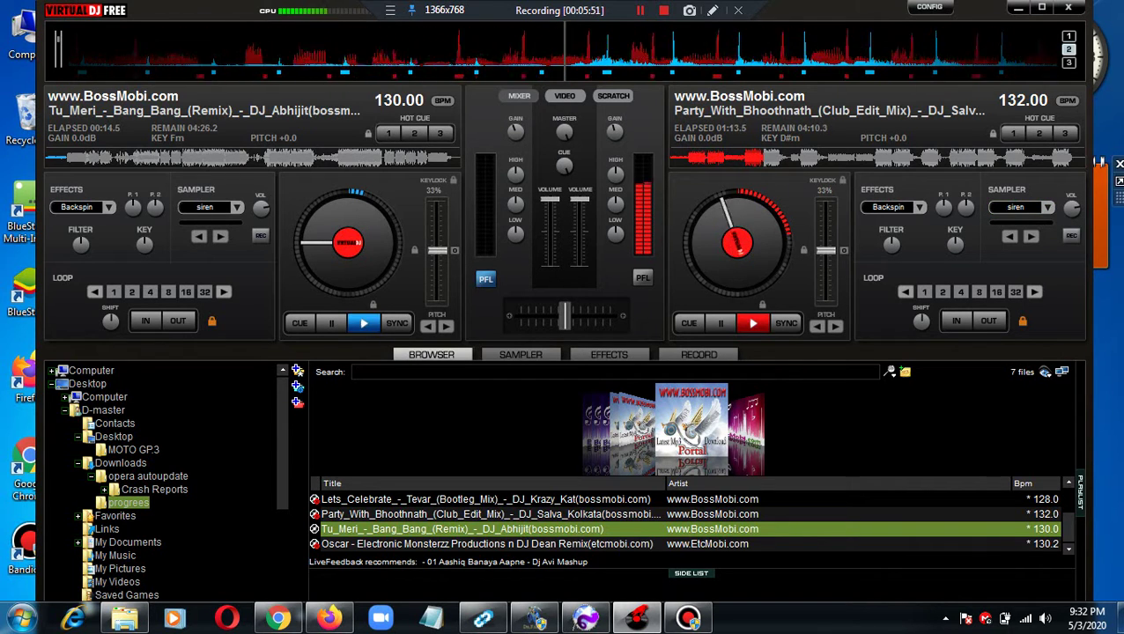
Fire a quick series of siren bursts on deck 2 and follow it with the Backspin effect.
click(1019, 208)
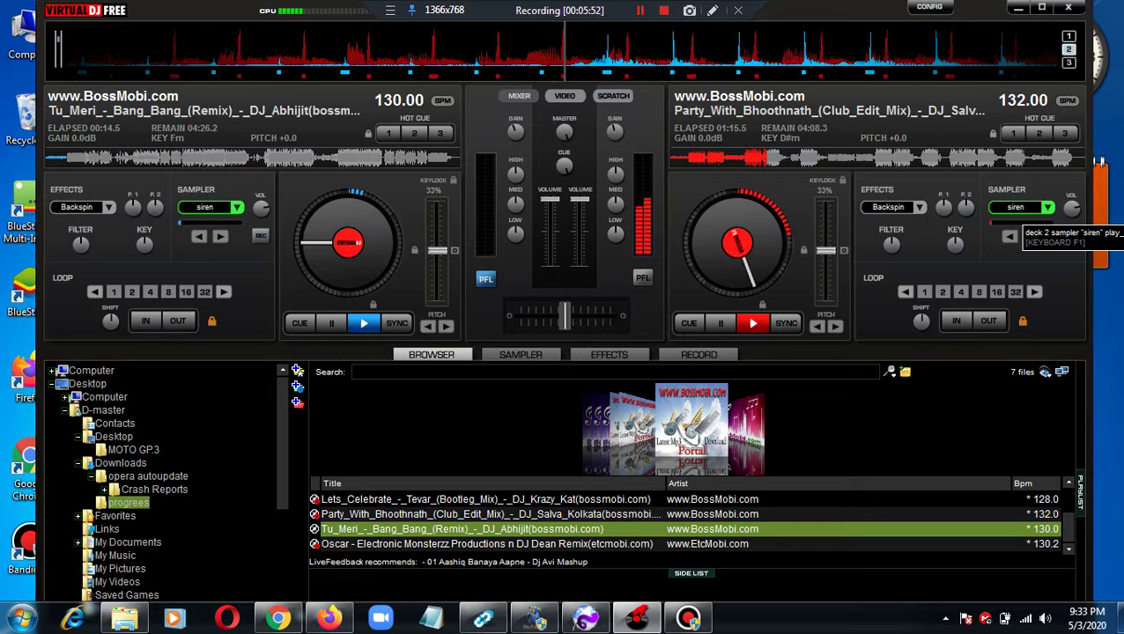
click(1020, 208)
click(1020, 207)
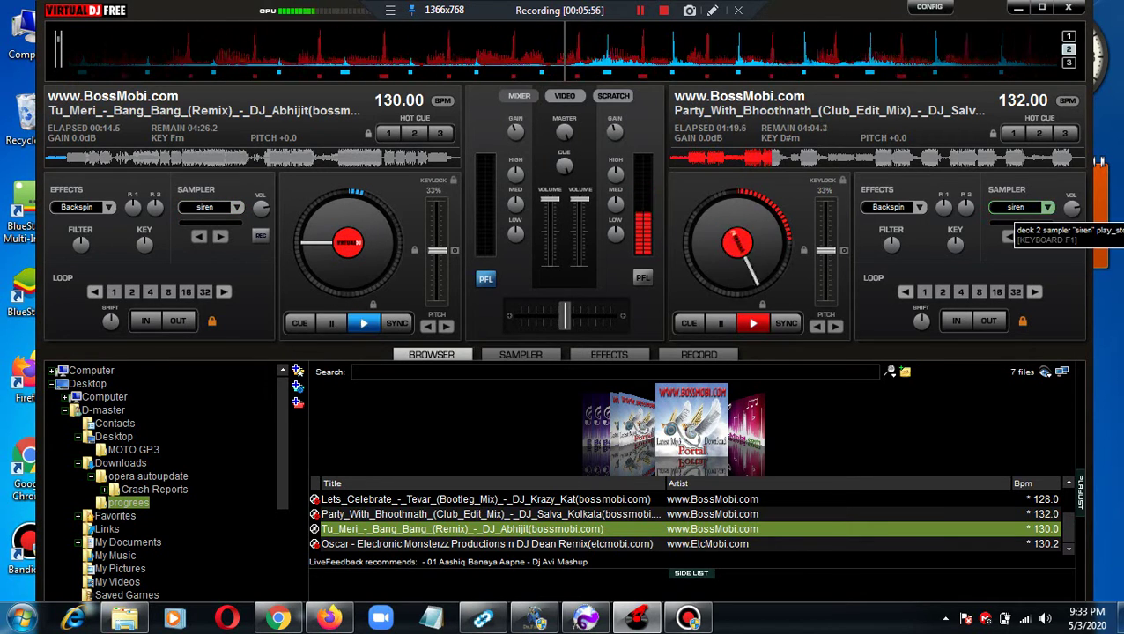
click(1015, 208)
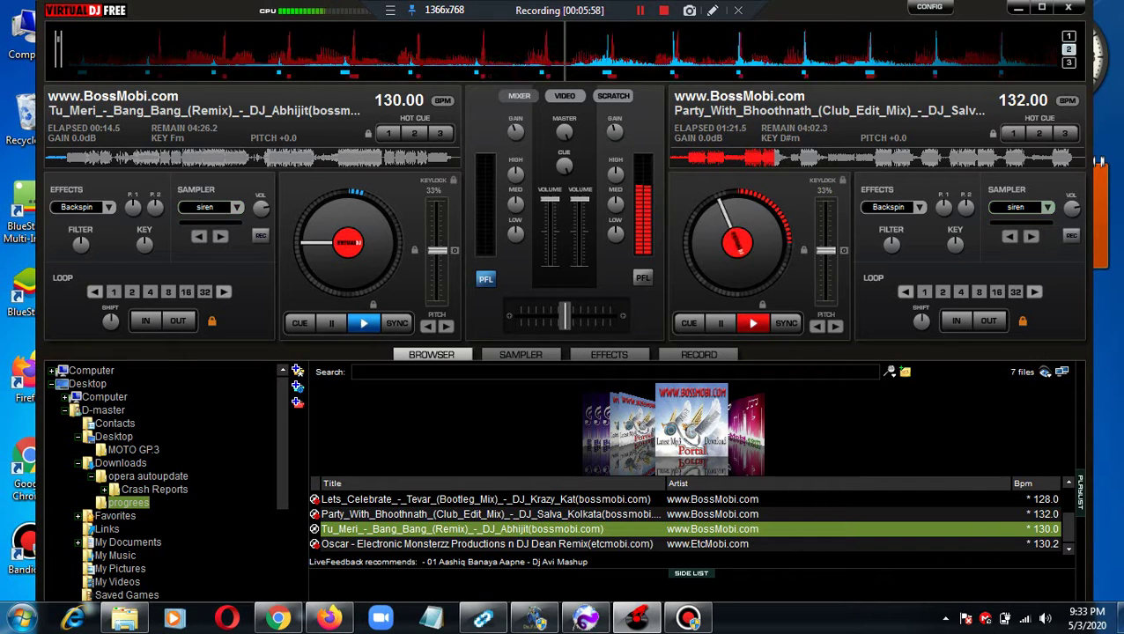
click(885, 208)
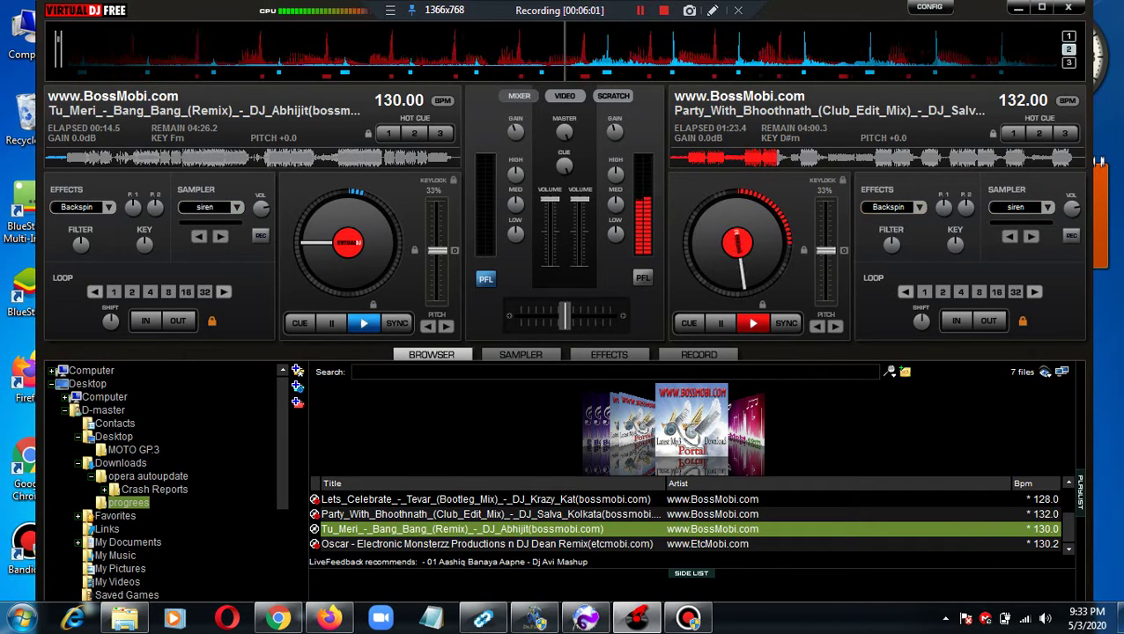
Add more siren bursts over deck 2's song and apply another Backspin to it.
click(1015, 208)
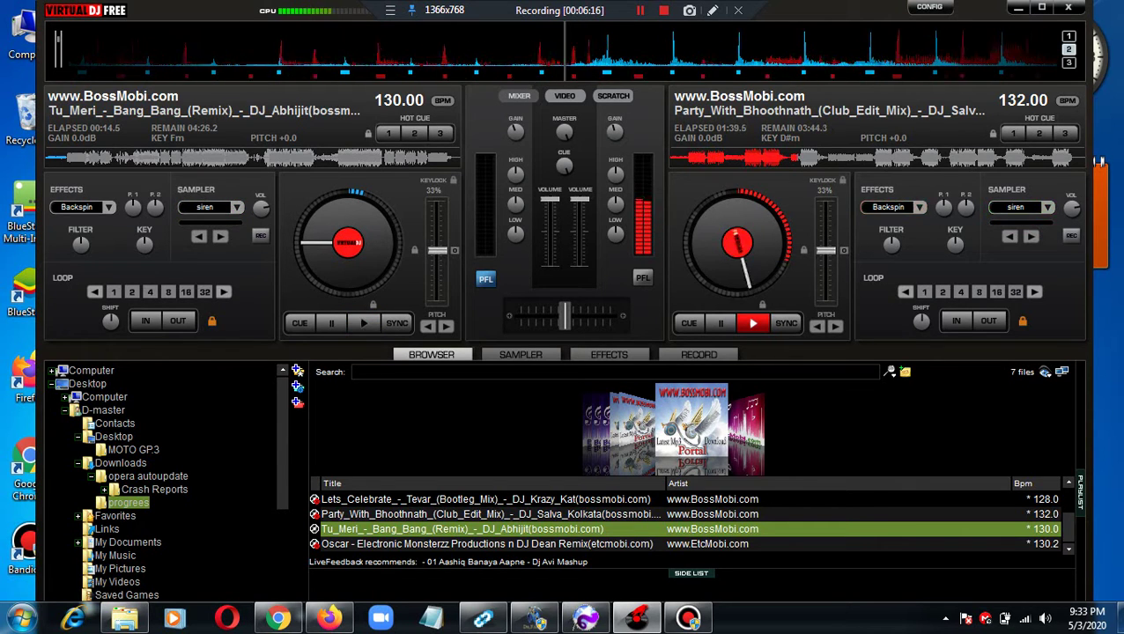
click(1020, 208)
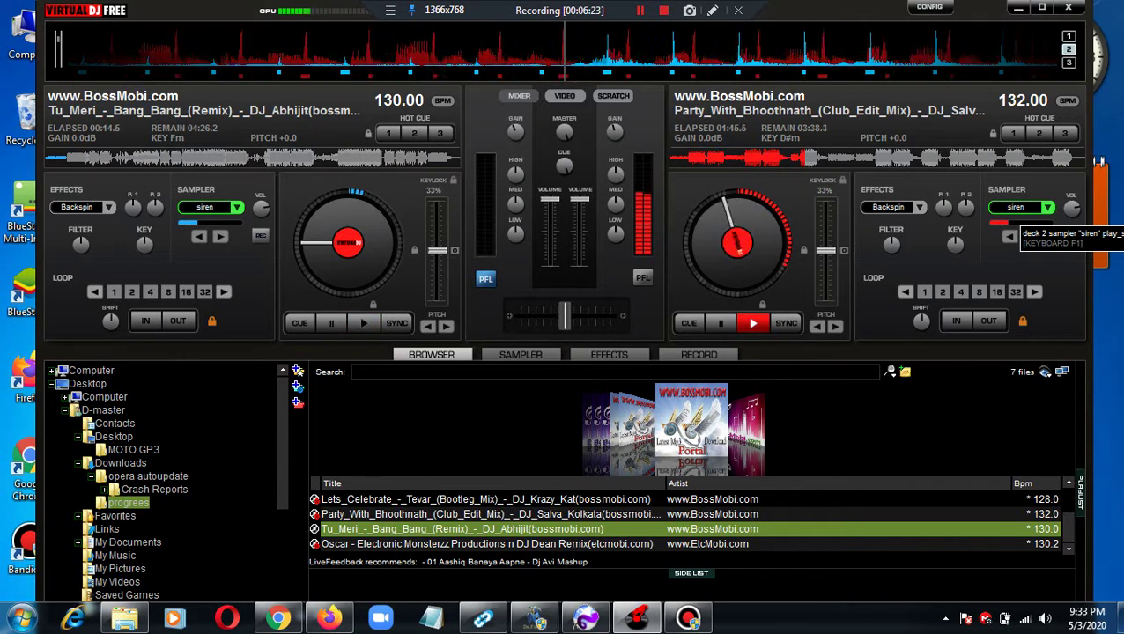
click(1011, 224)
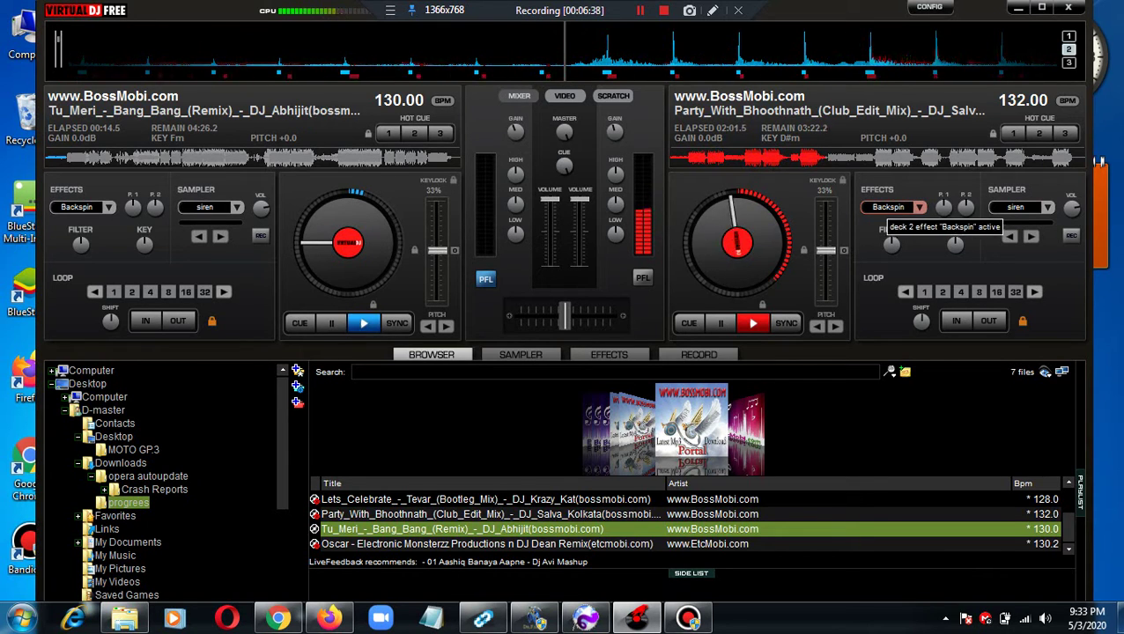
click(883, 208)
click(1017, 208)
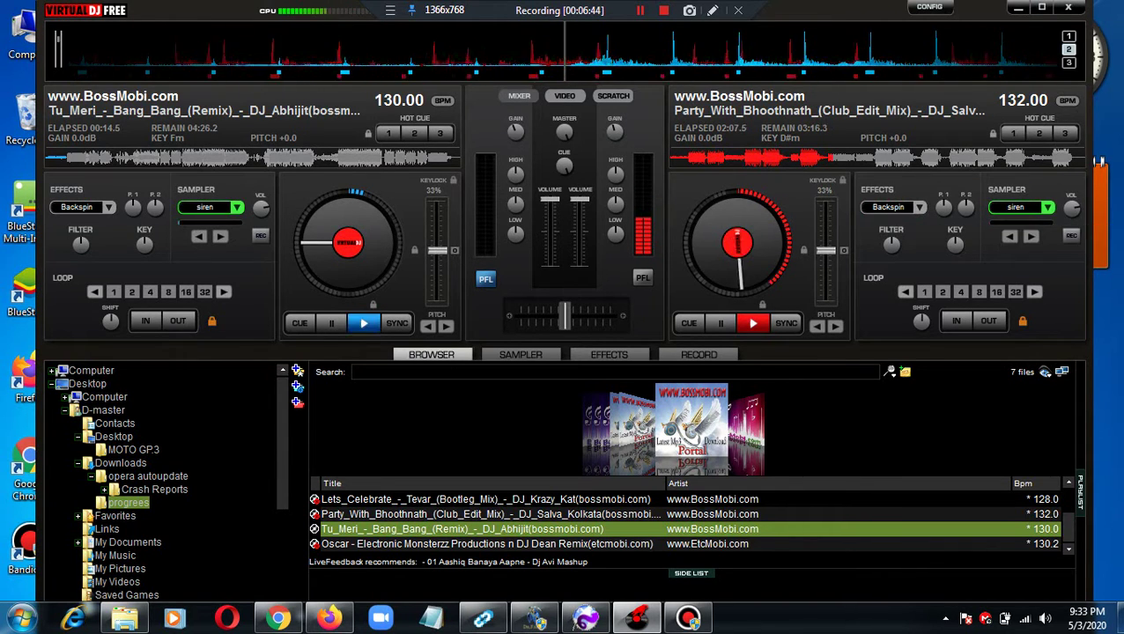
Try the push sample on deck 2 and return its sampler to siren.
click(1011, 208)
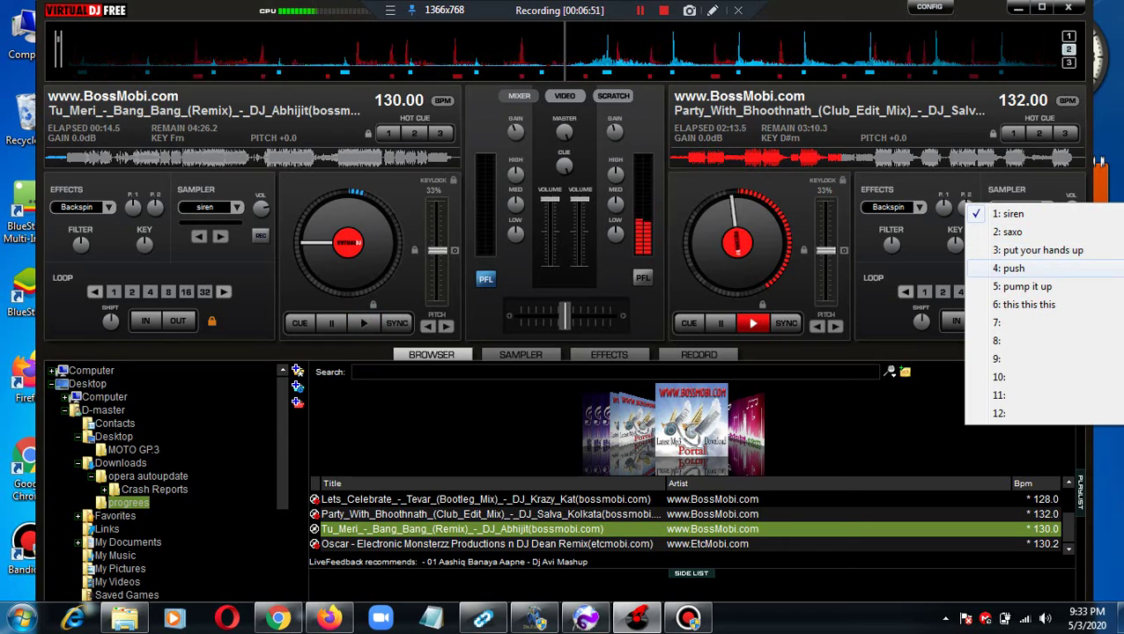
click(1013, 268)
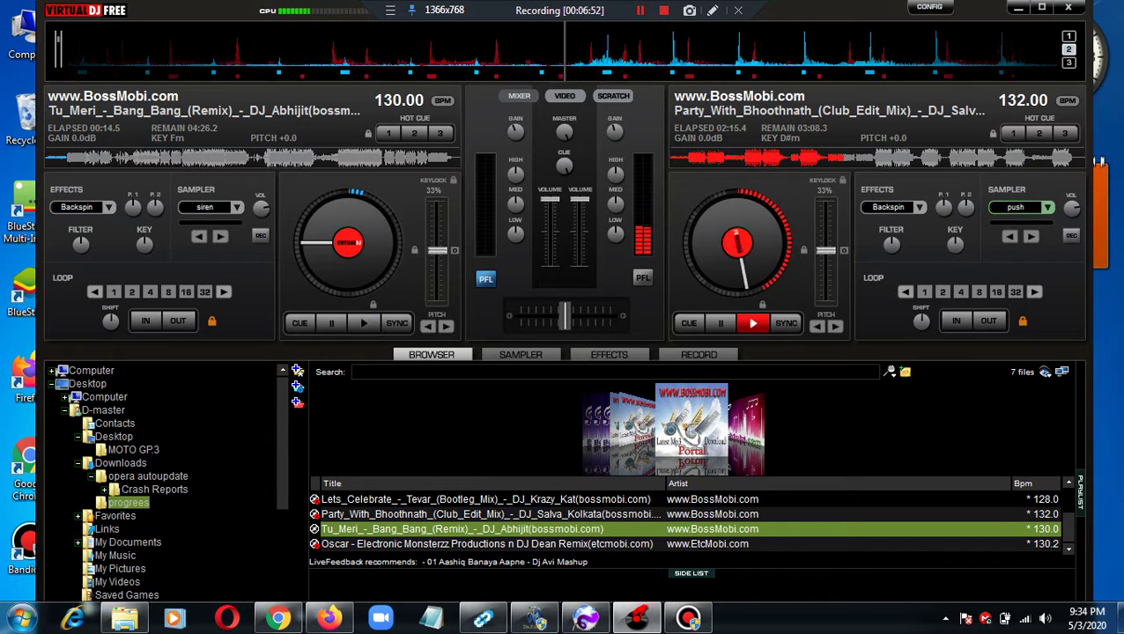
click(1021, 207)
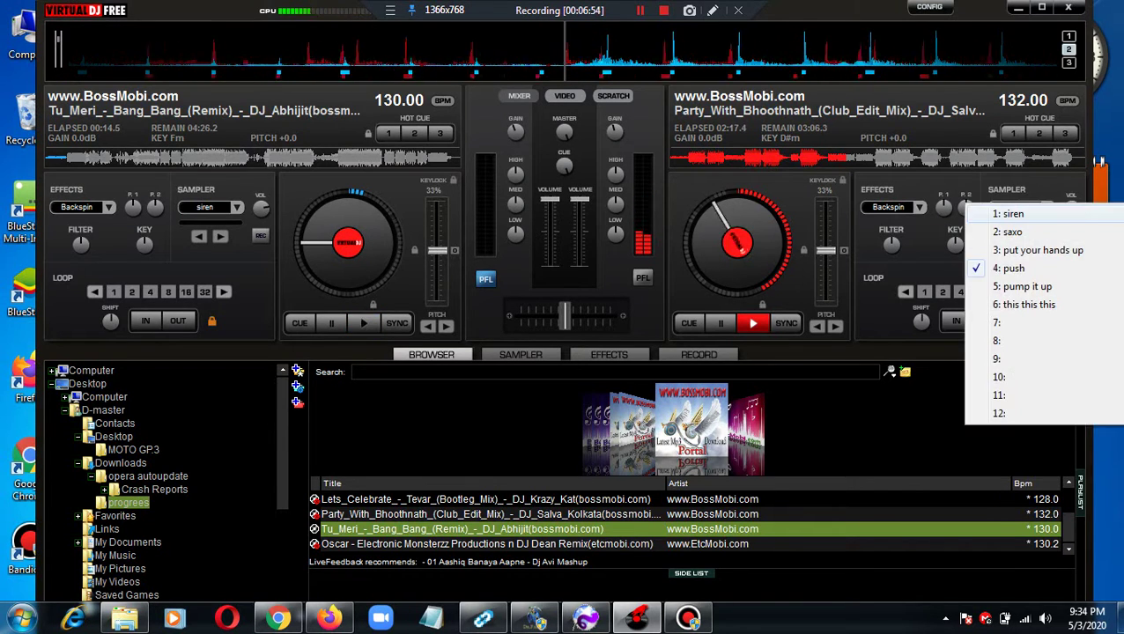
click(991, 210)
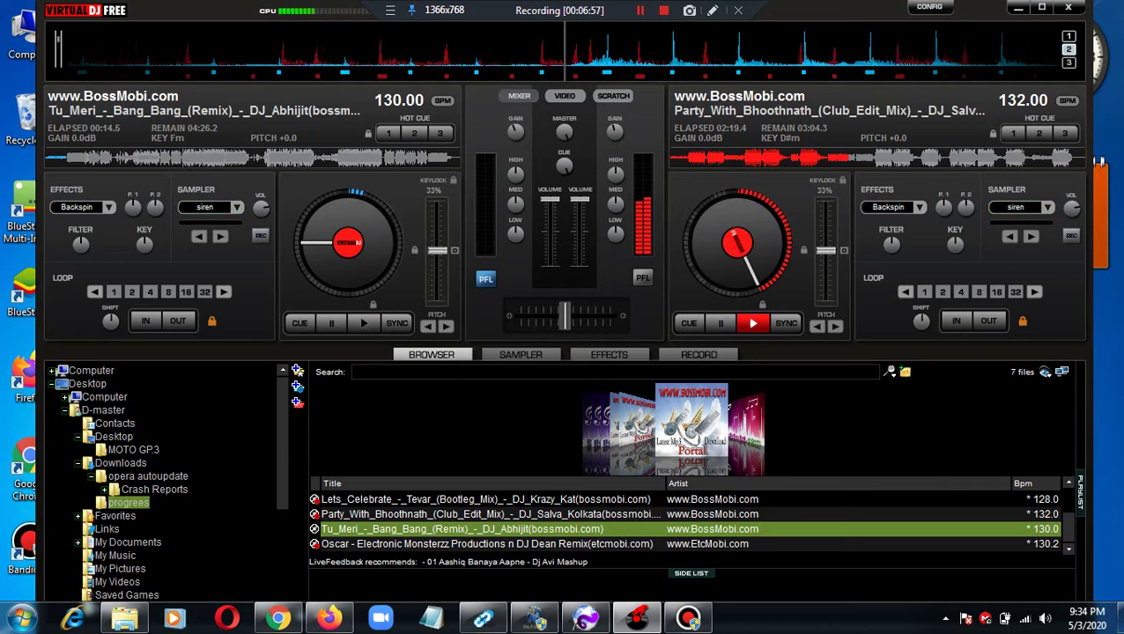
Apply the Flanger effect briefly to deck 2's song.
click(919, 207)
click(965, 359)
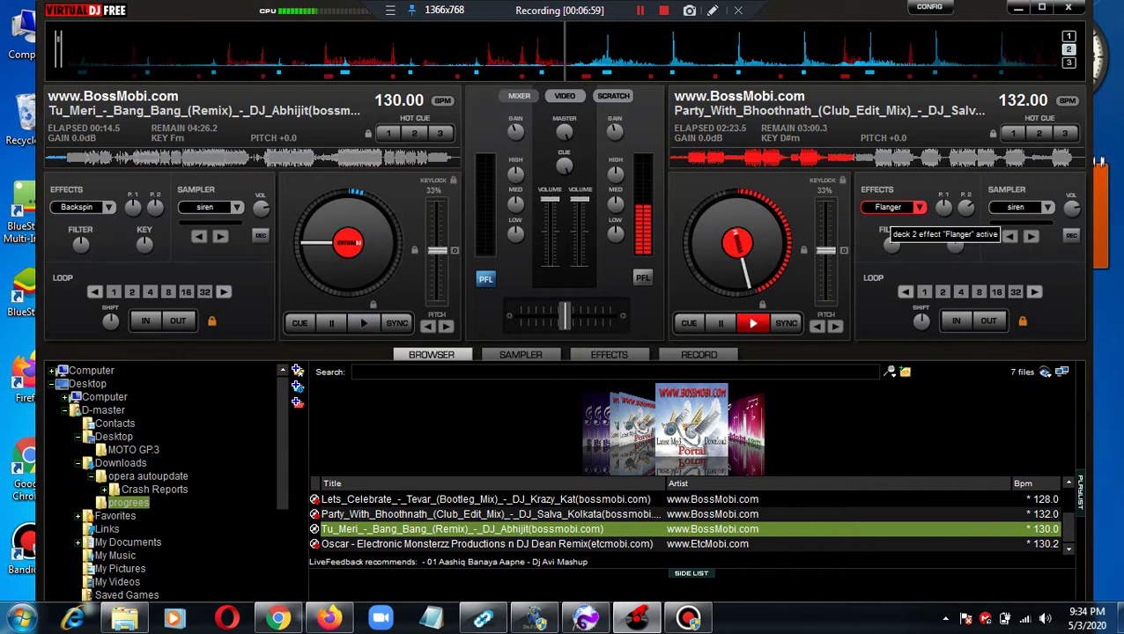
click(888, 207)
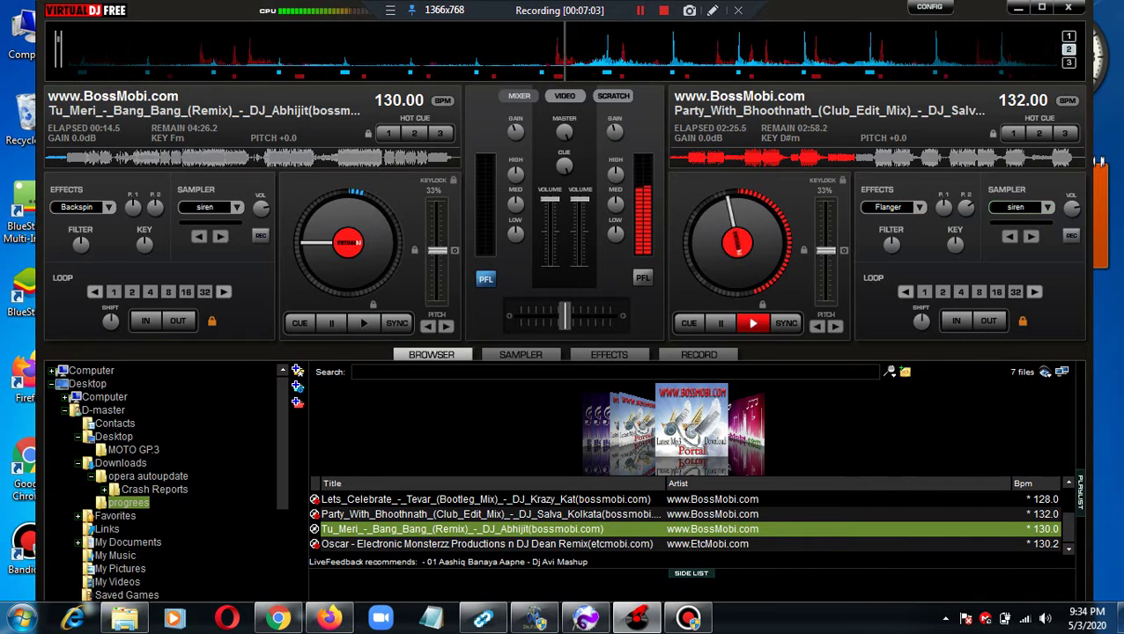
Set deck 2's effect back to Backspin and apply it to the song.
click(918, 207)
click(967, 221)
click(888, 207)
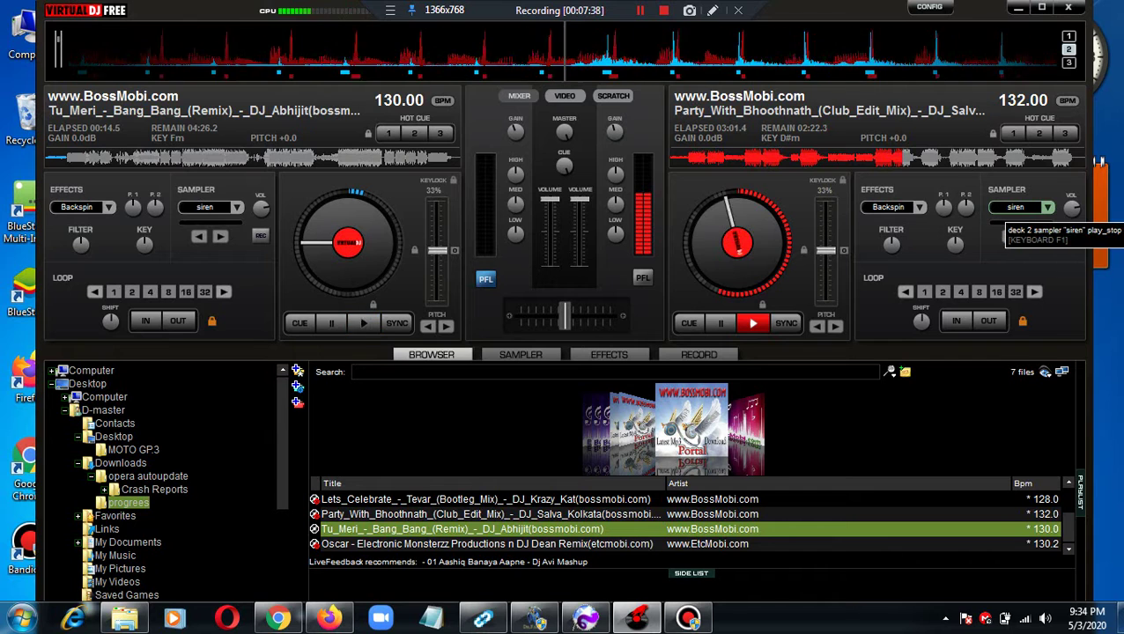
Move playback to deck 1's Tu_Meri song with a siren cue and load Befikra (Tiger Shroff) onto deck 2.
key(F1)
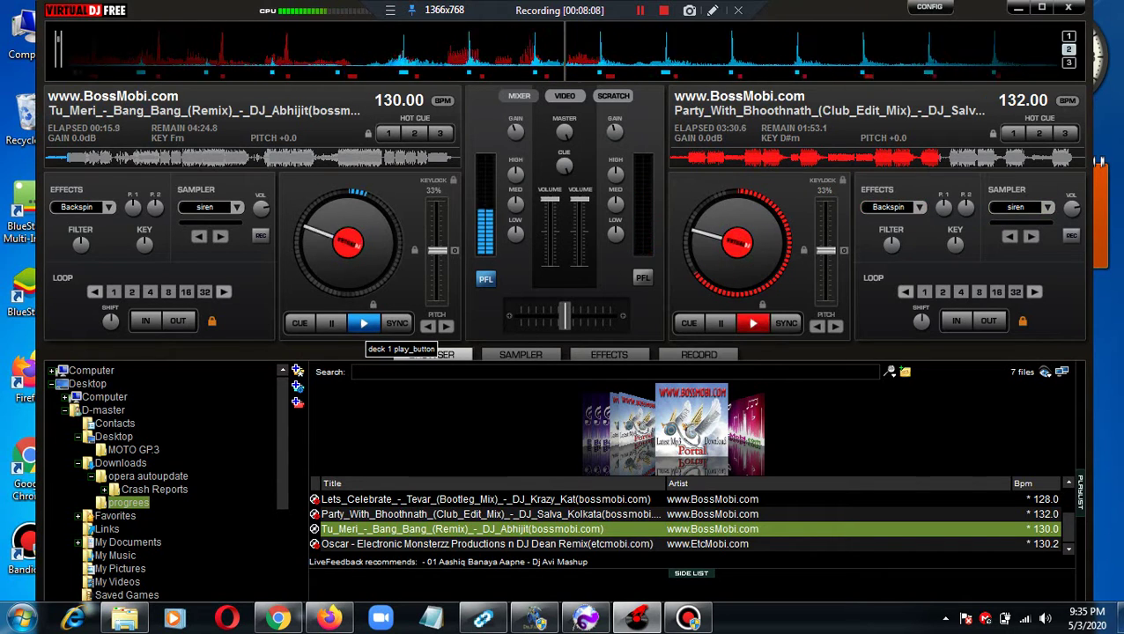
scroll(687, 521, up, 1)
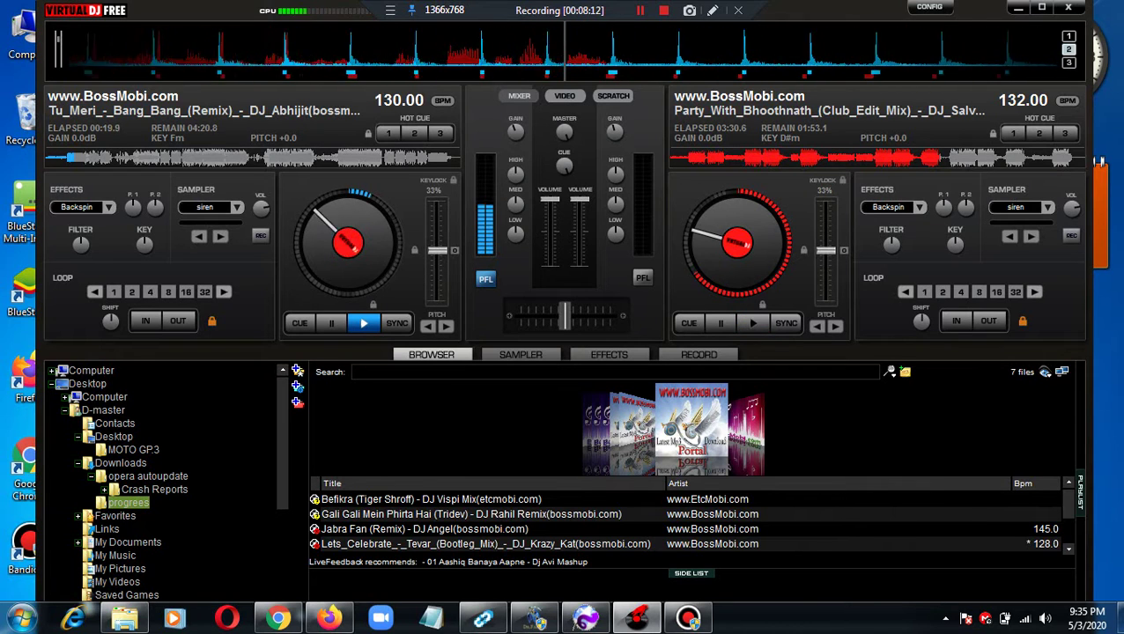
double_click(432, 499)
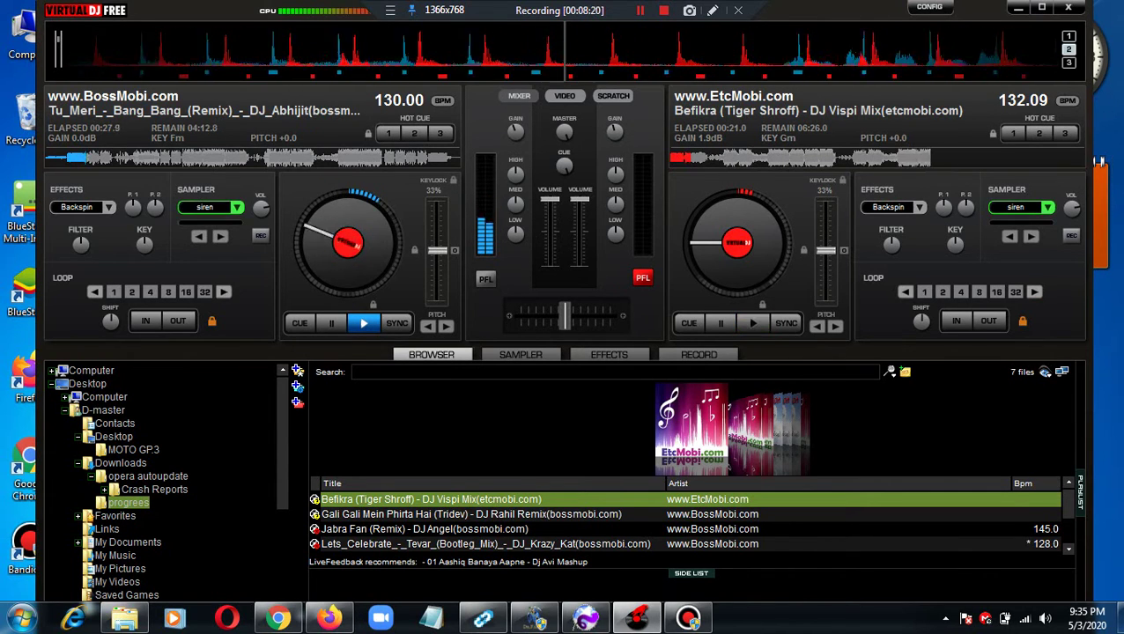
Accent the Tu_Meri remix playing on deck 1 with repeated hits of the siren sample.
click(207, 222)
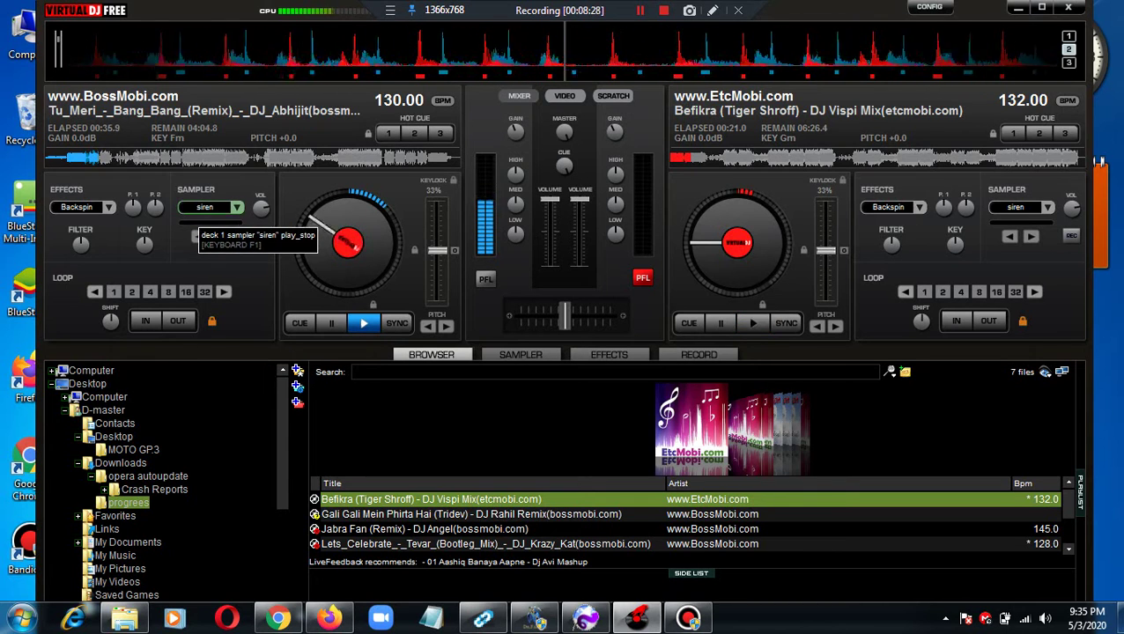
click(201, 208)
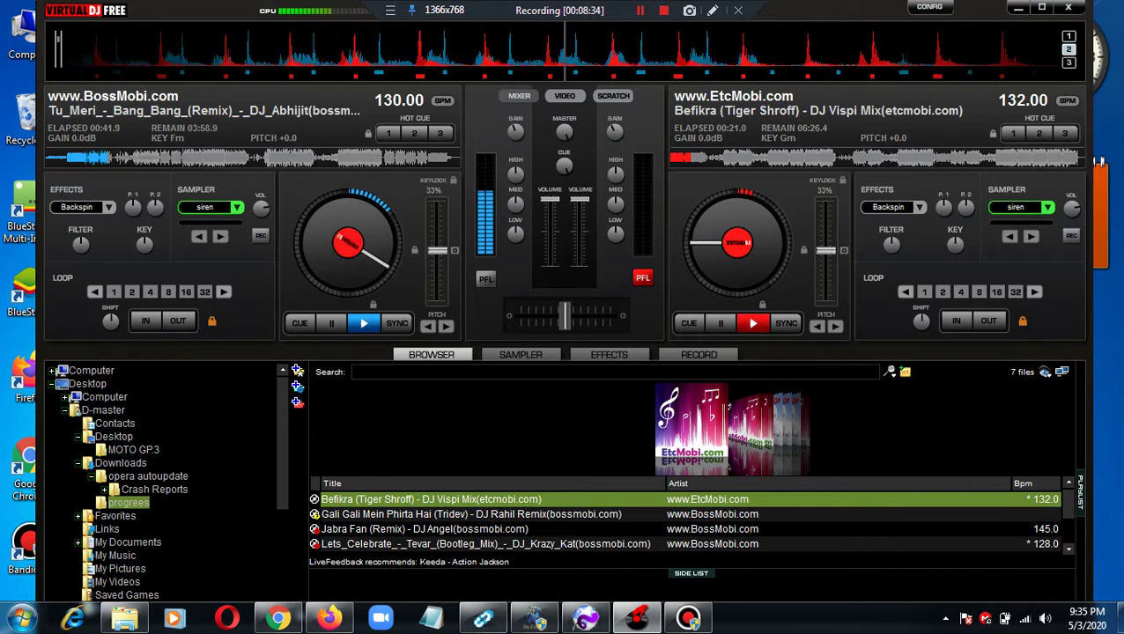
click(196, 207)
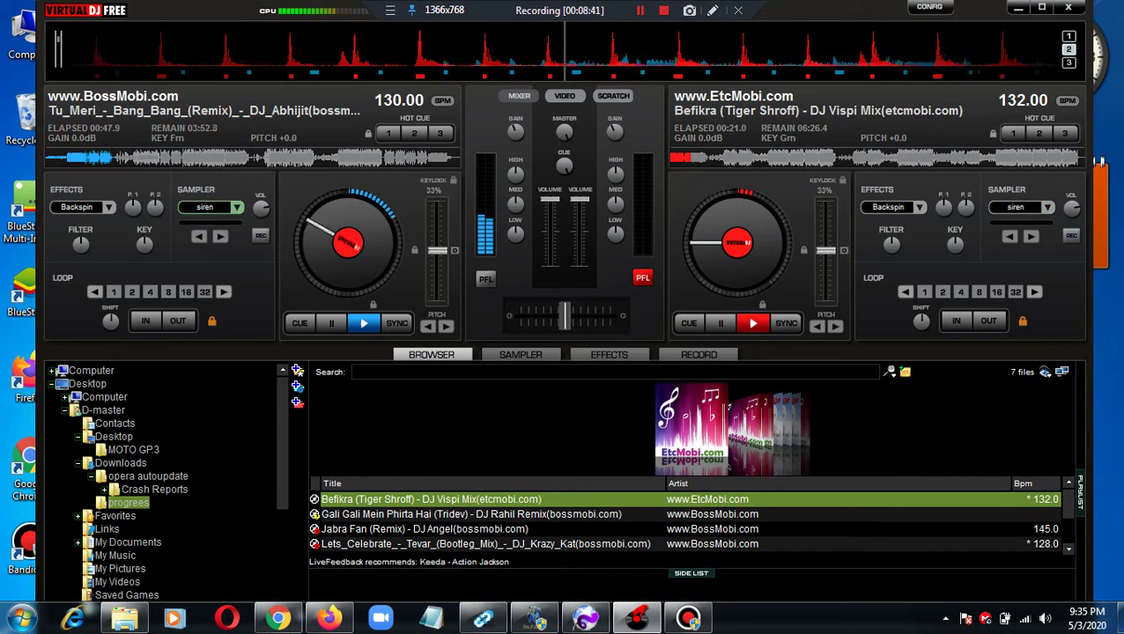
click(193, 213)
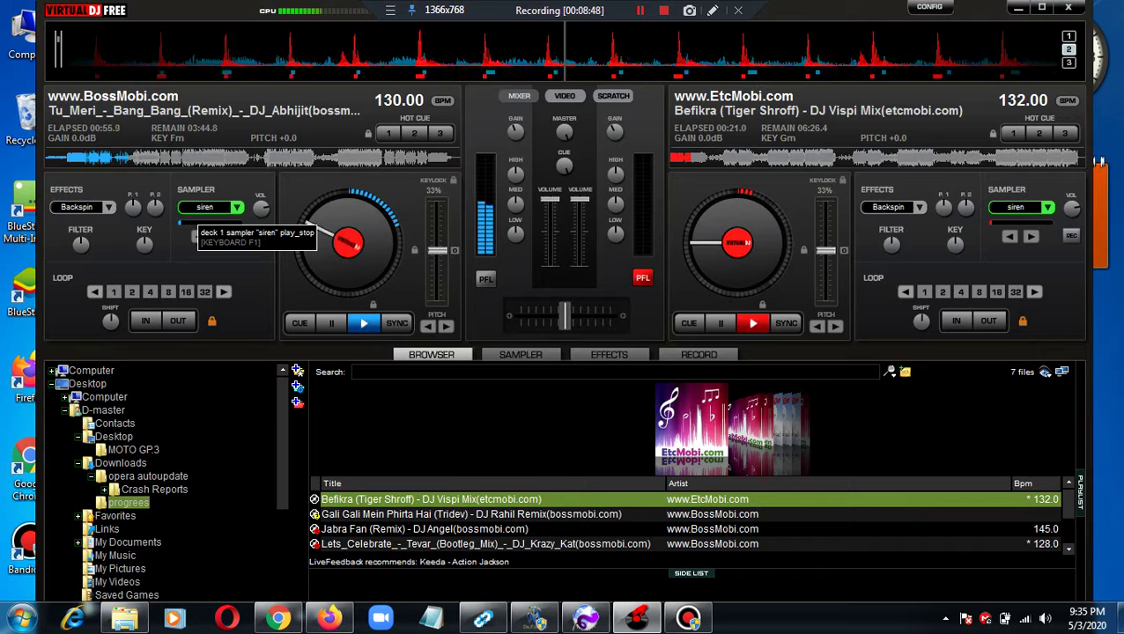
click(199, 208)
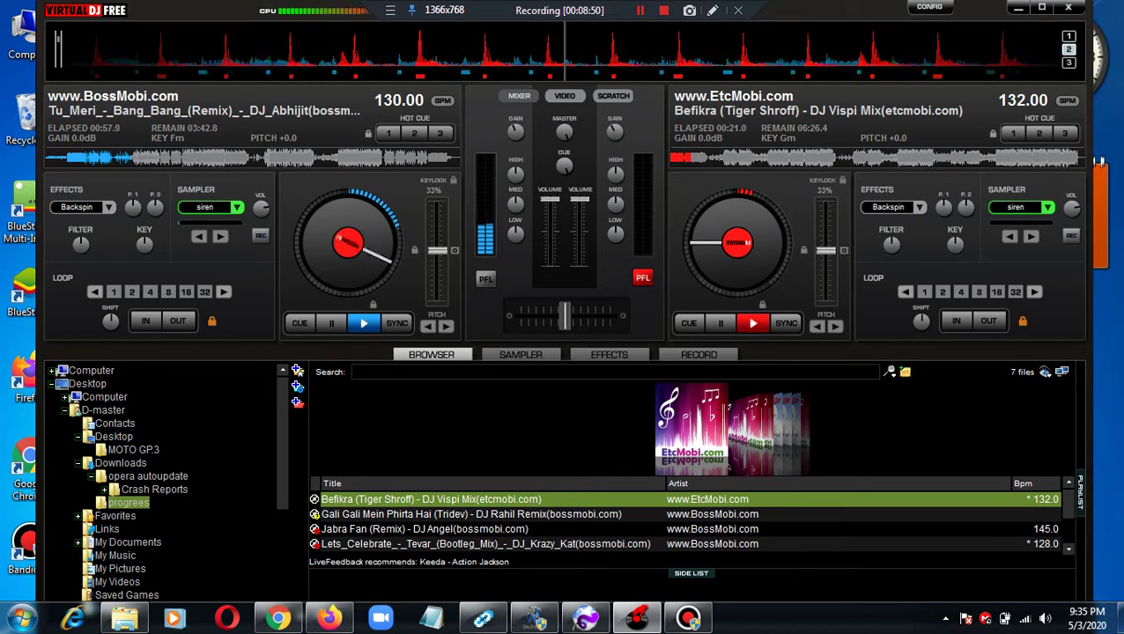
click(203, 207)
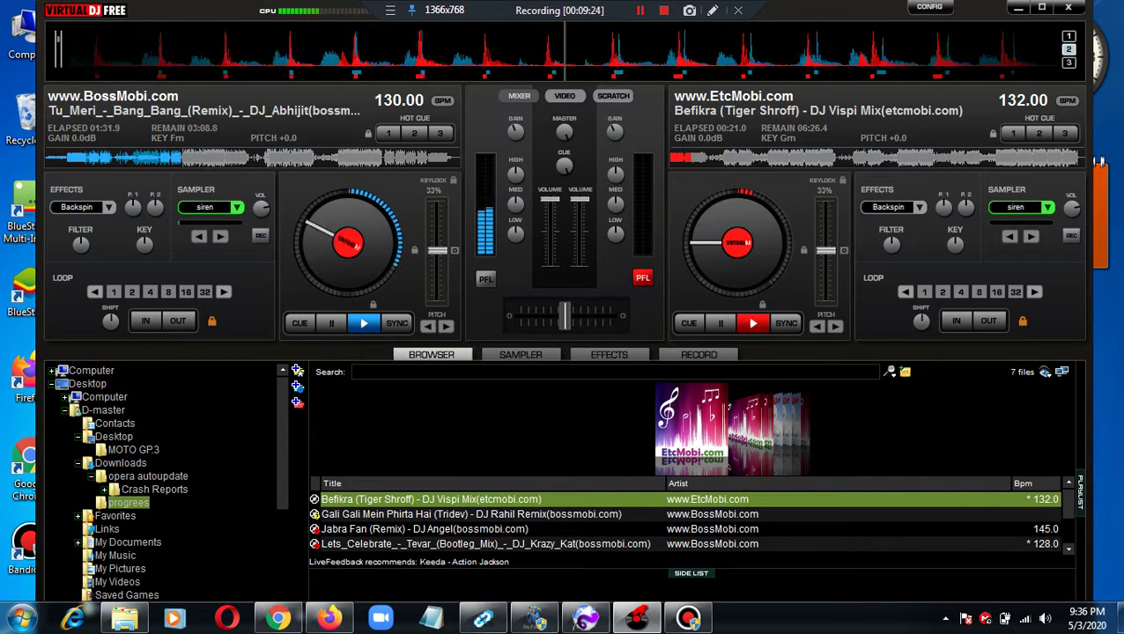
click(197, 208)
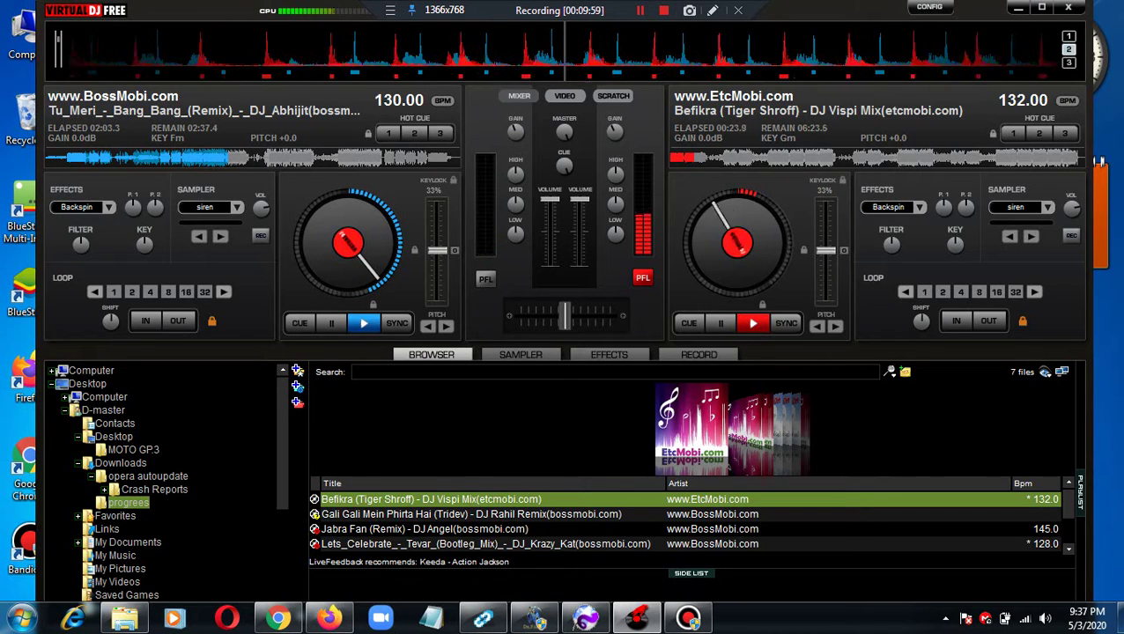
Load Gali Gali Mein Phirta Hai (Tridev) - DJ Rahil Remix onto deck 1 while deck 2 plays.
scroll(691, 521, down, 1)
scroll(692, 521, up, 1)
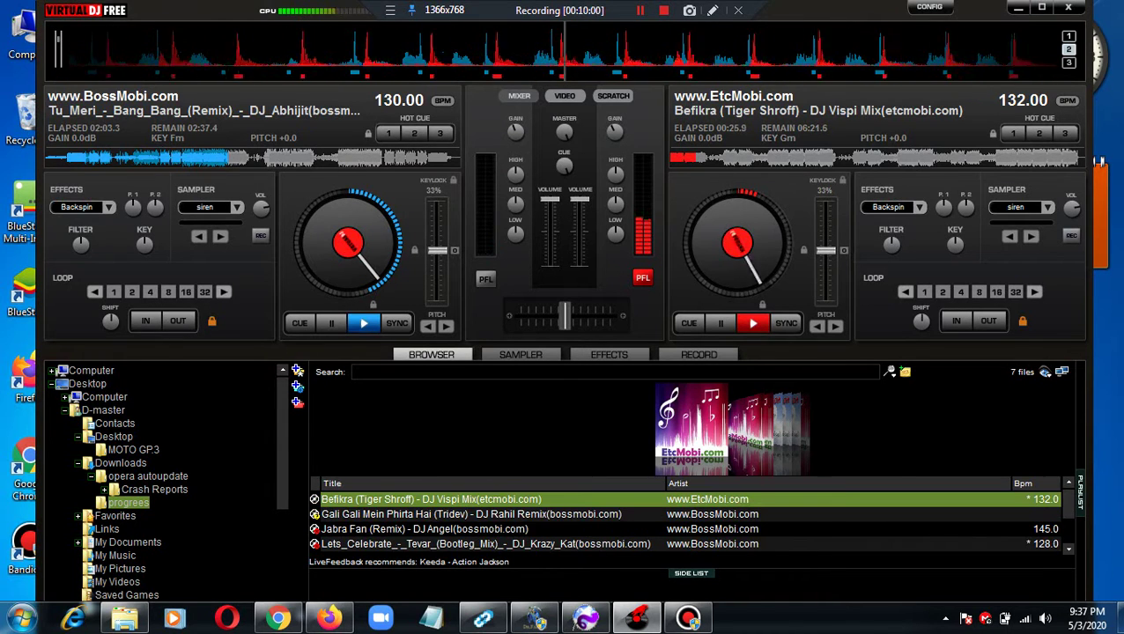
key(Return)
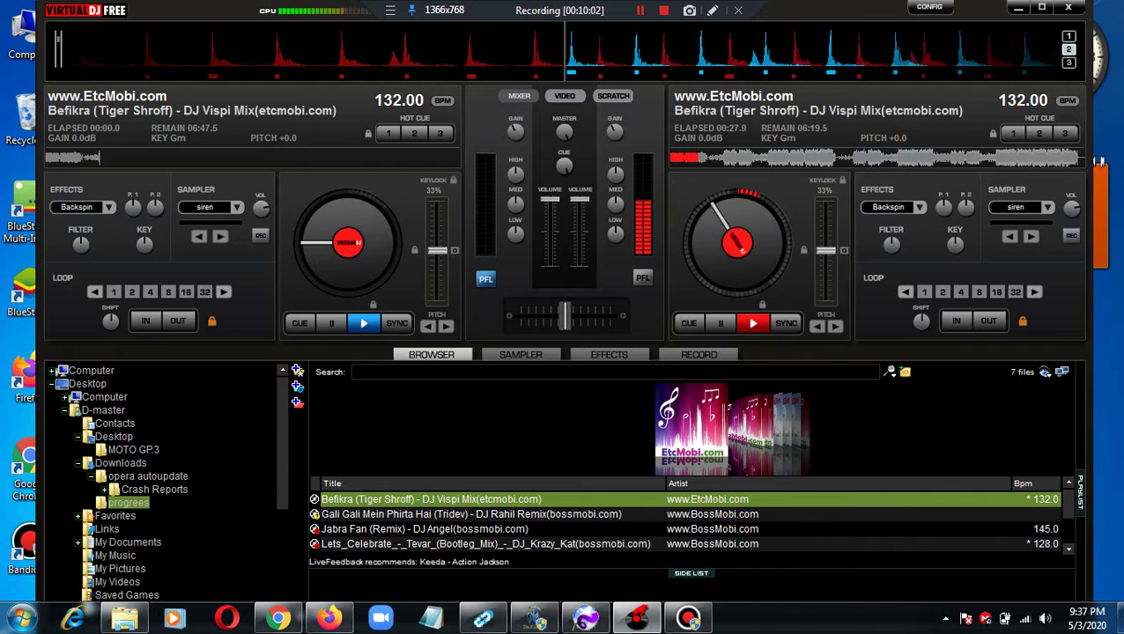
key(Down)
key(Return)
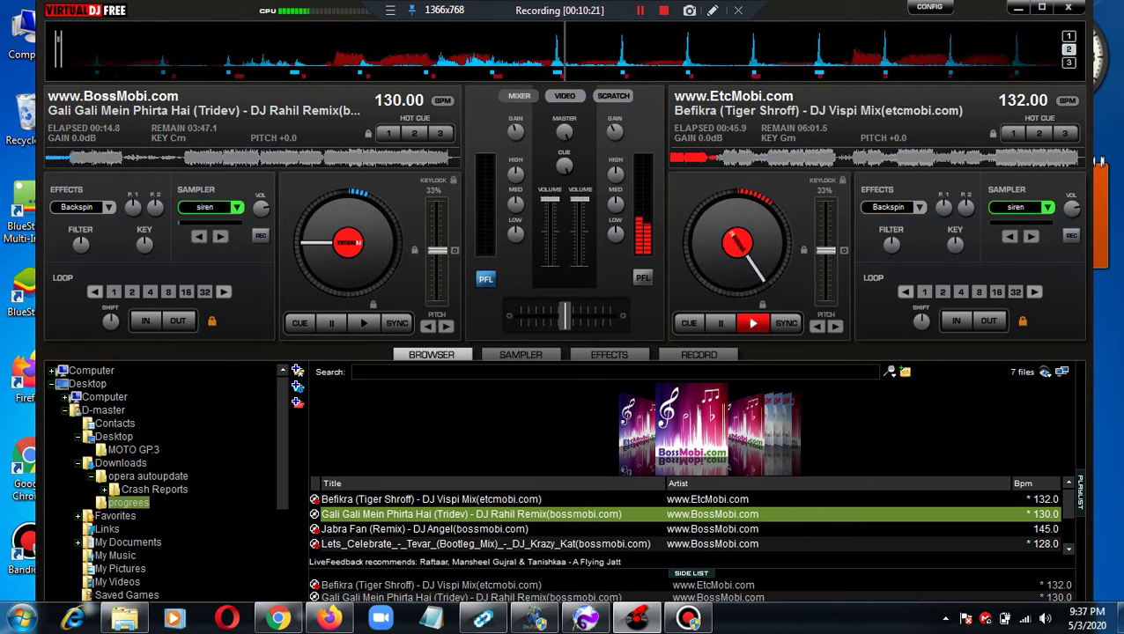
Accent the Befikra song playing on deck 2 with repeated hits of the siren sample.
click(1009, 208)
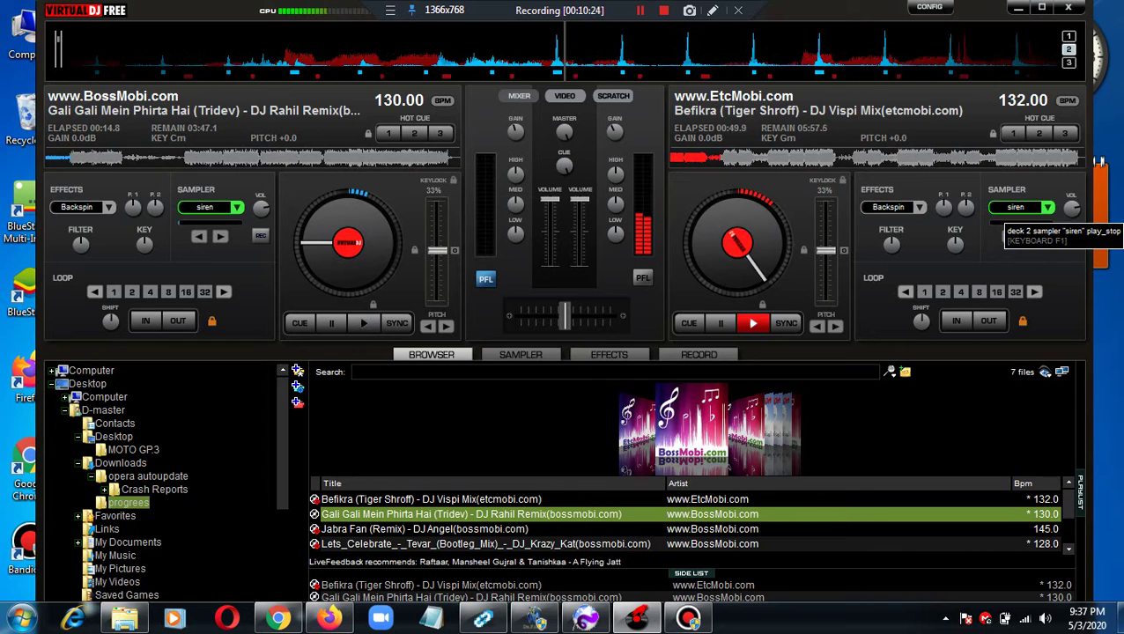
click(1006, 210)
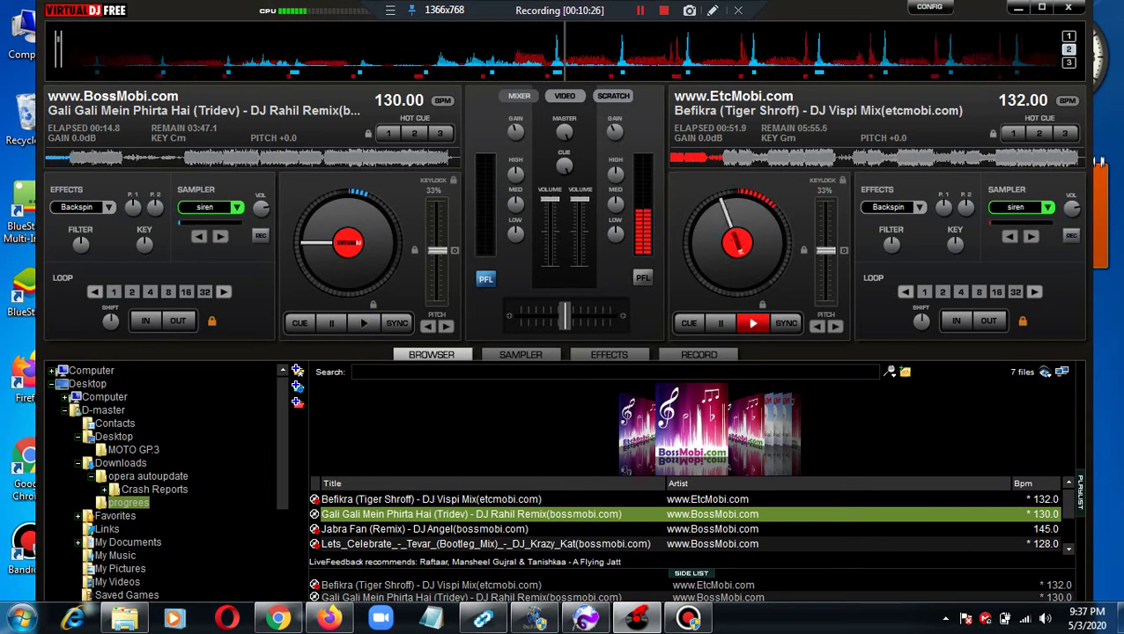
click(1006, 209)
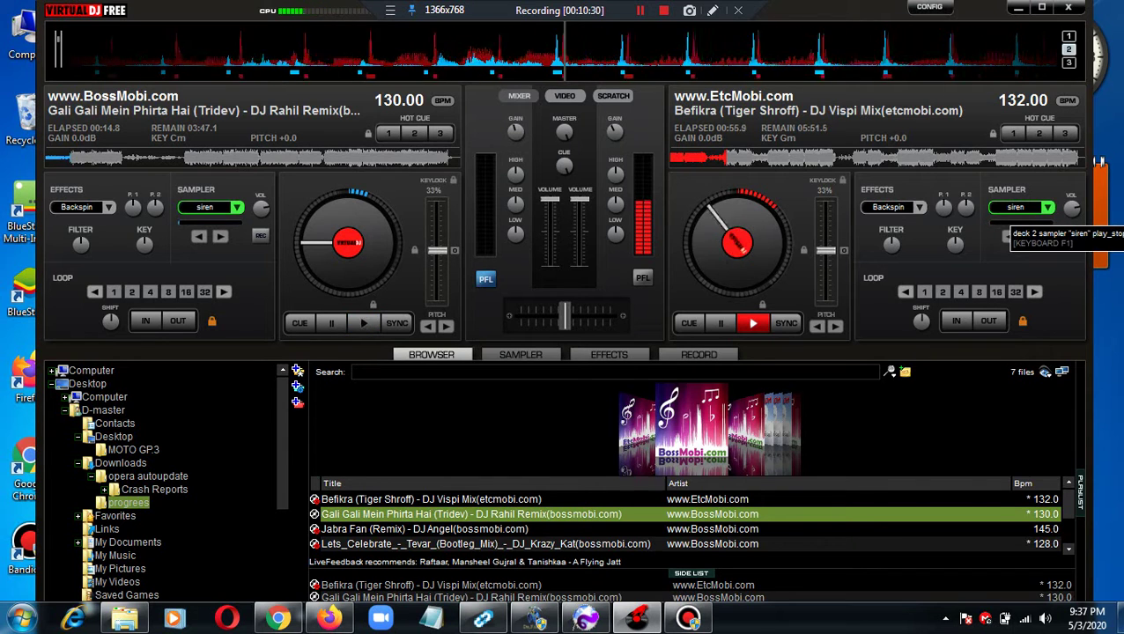
click(1009, 236)
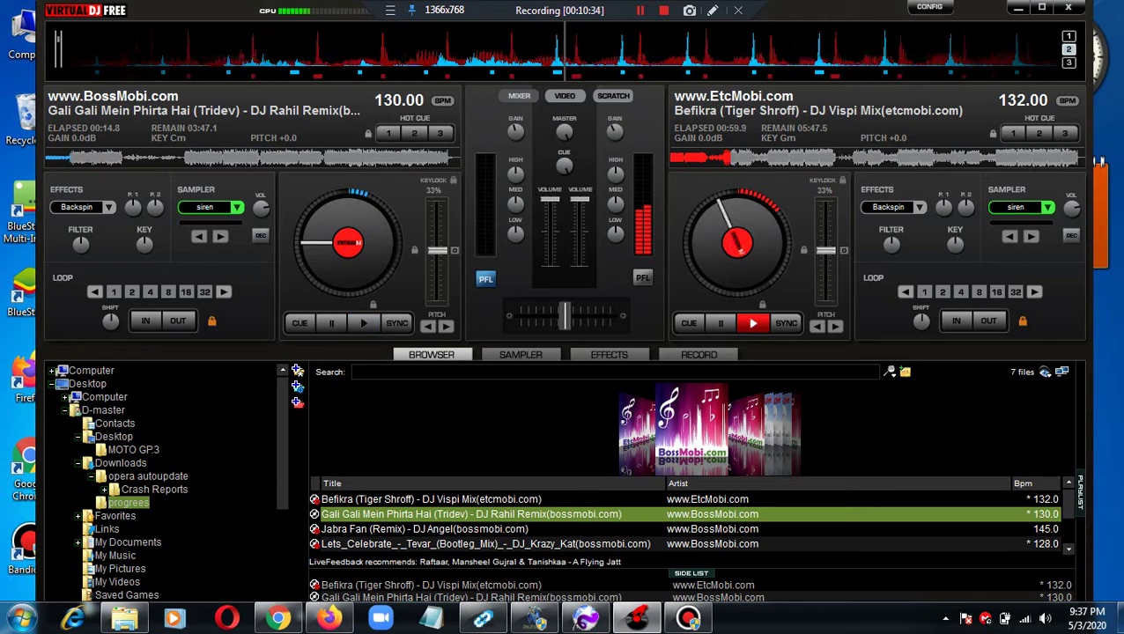
click(1010, 236)
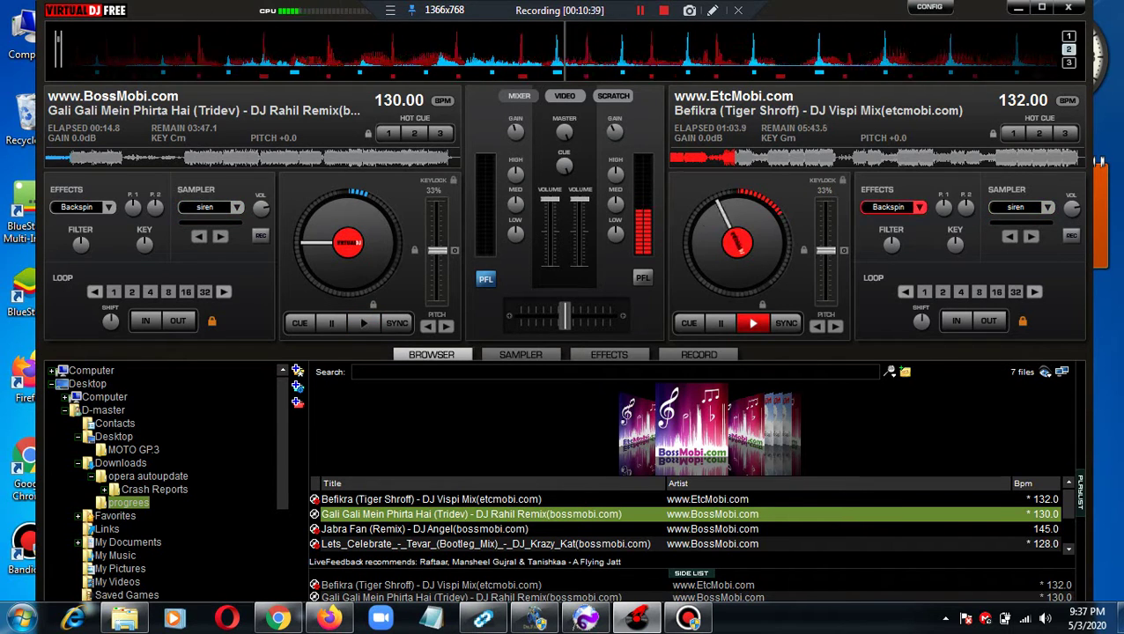
key(F1)
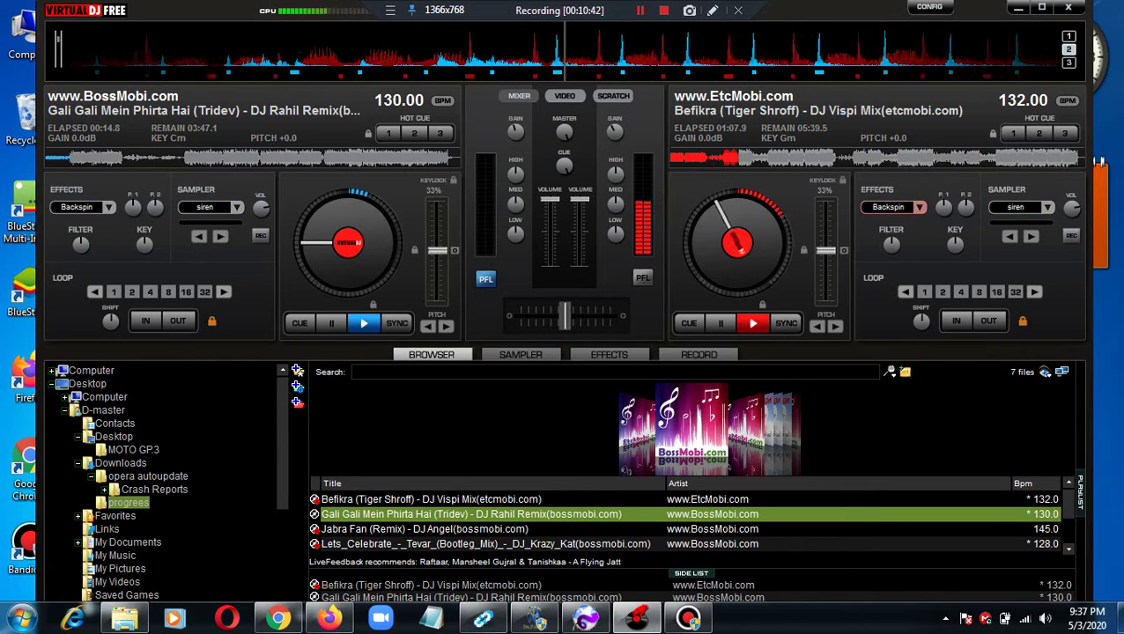
key(F1)
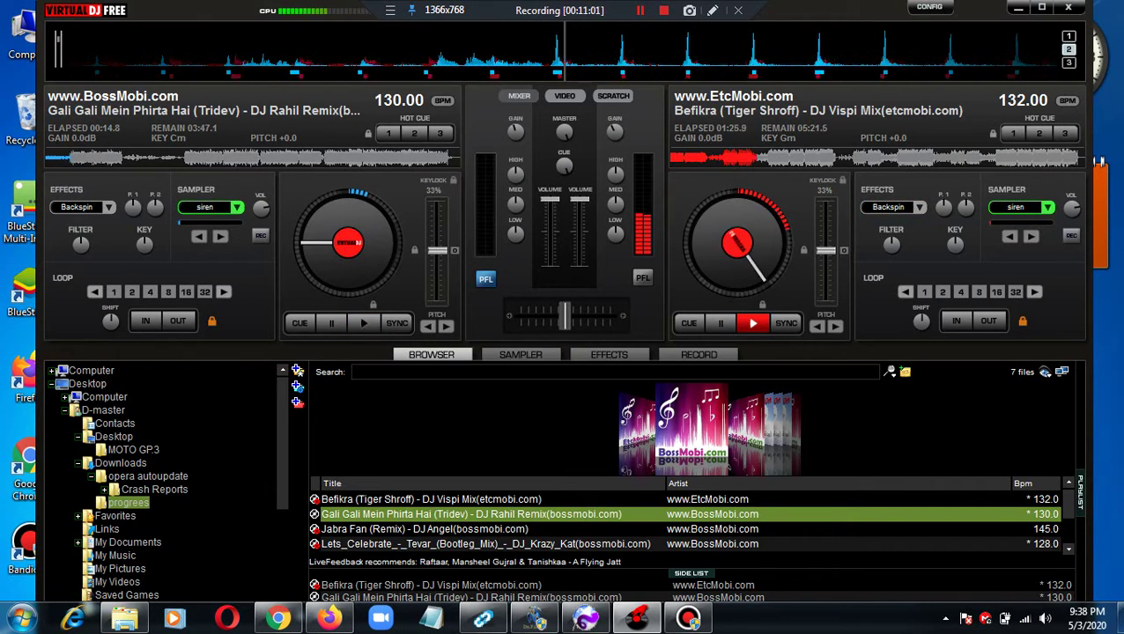
key(F1)
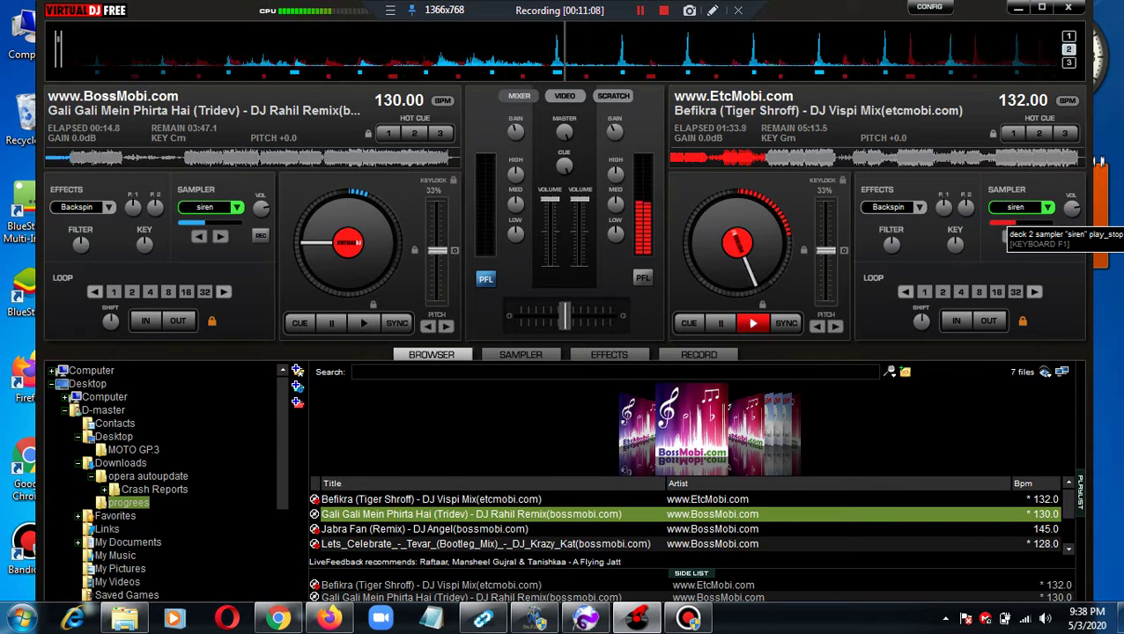
click(1008, 209)
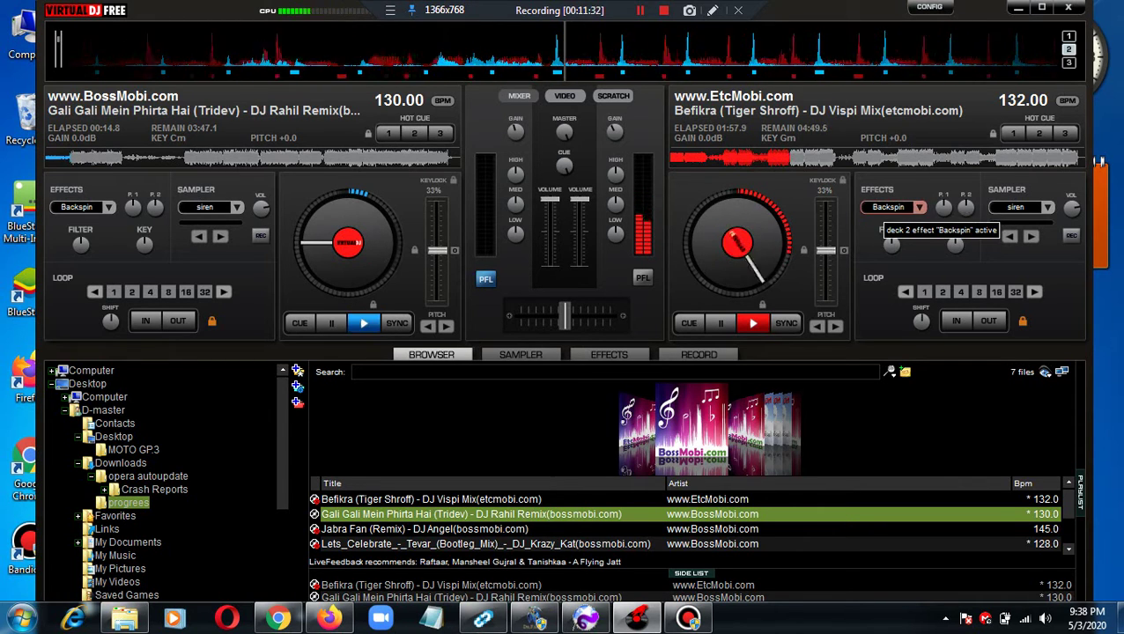
Move playback to deck 1's Gali Gali Mein Phirta Hai remix and accent it with the siren sample and Backspin effect.
click(362, 323)
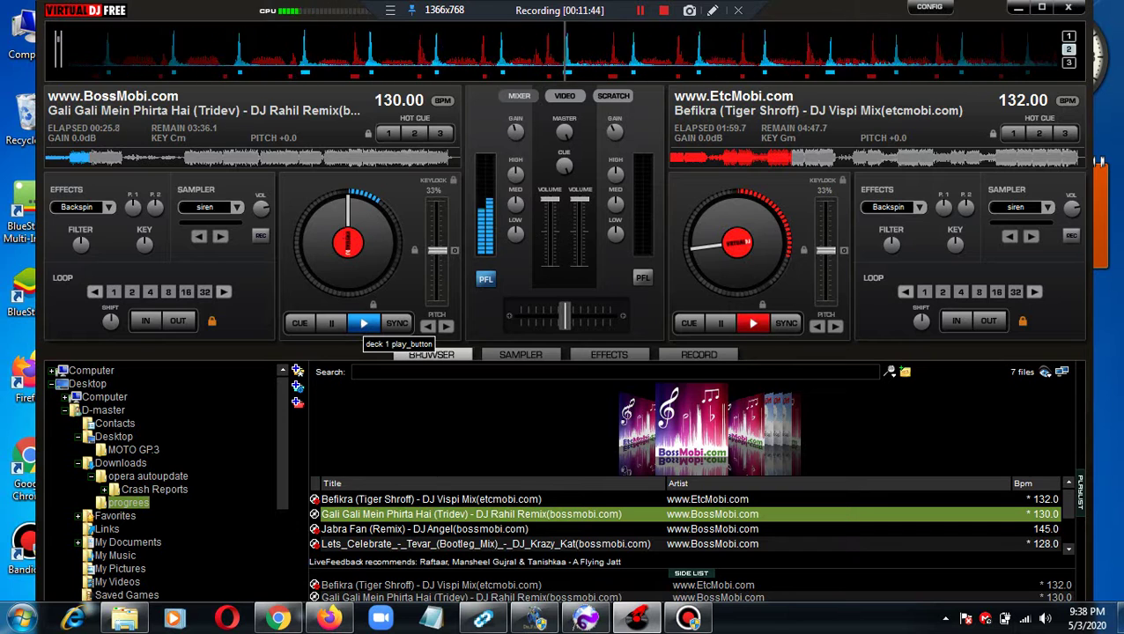
click(199, 235)
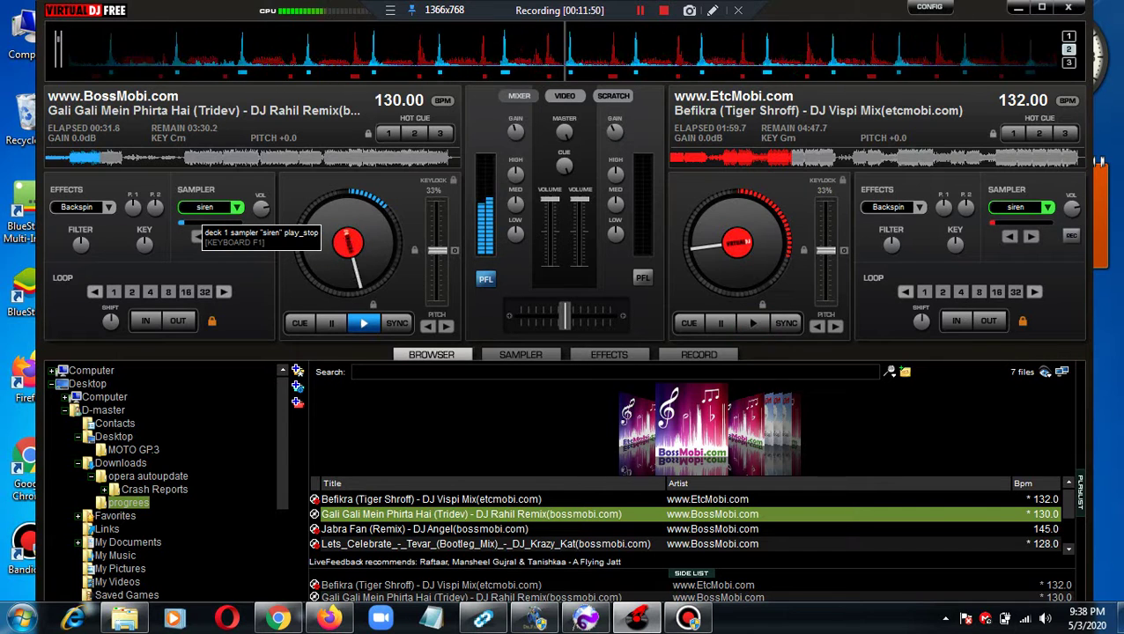
click(203, 207)
click(78, 208)
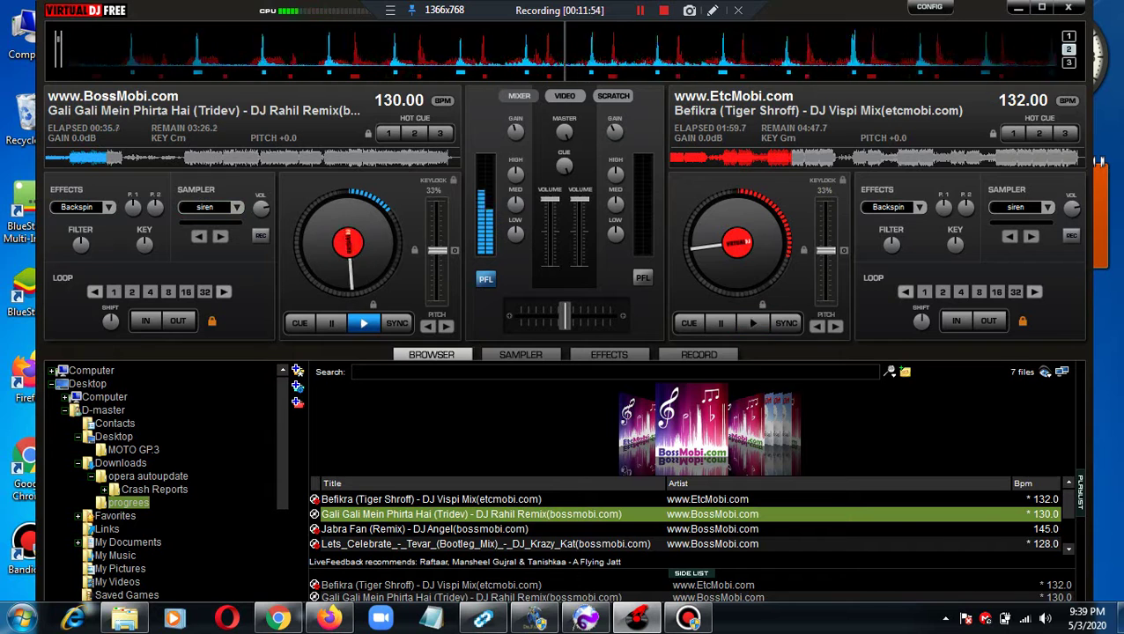
Retrigger the siren sample repeatedly over the Gali Gali Mein Phirta Hai remix playing on deck 1.
click(204, 207)
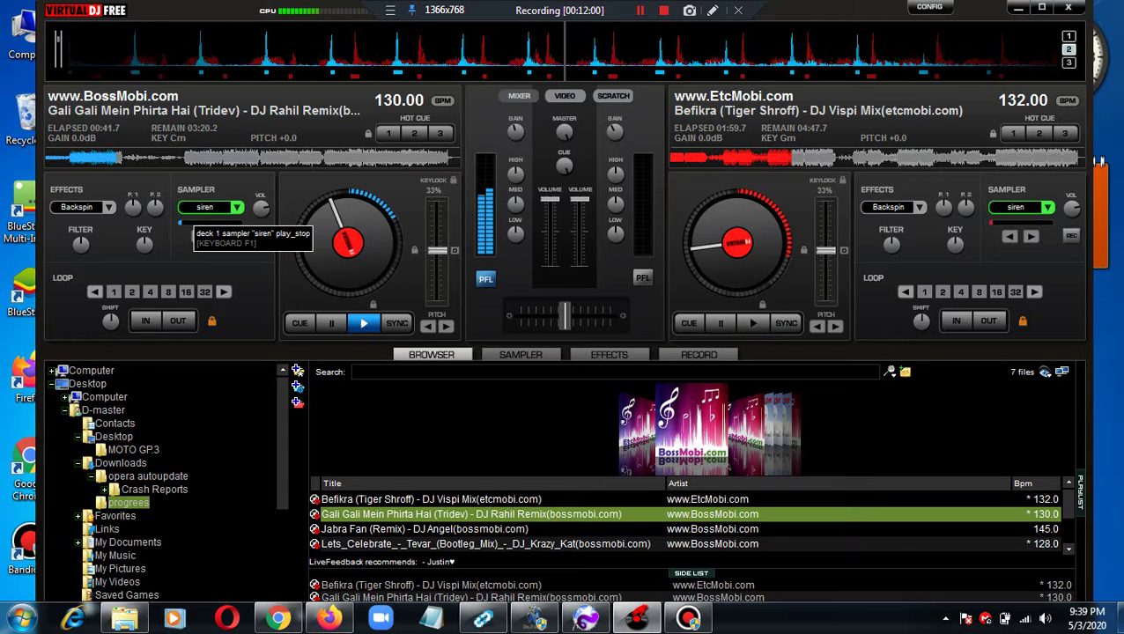
click(197, 208)
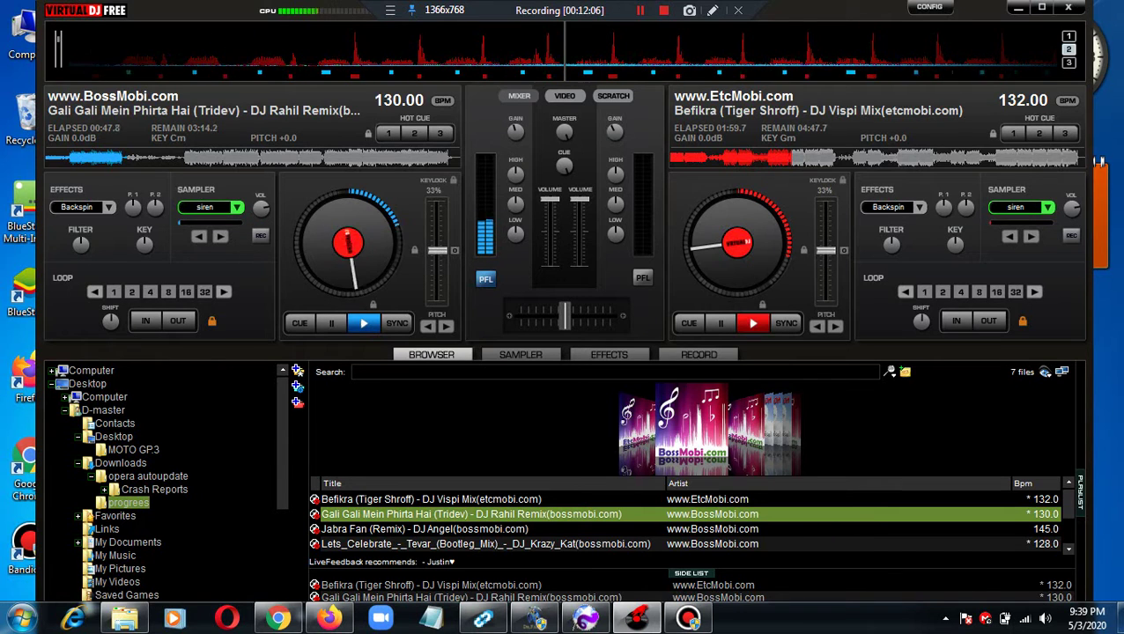
click(203, 208)
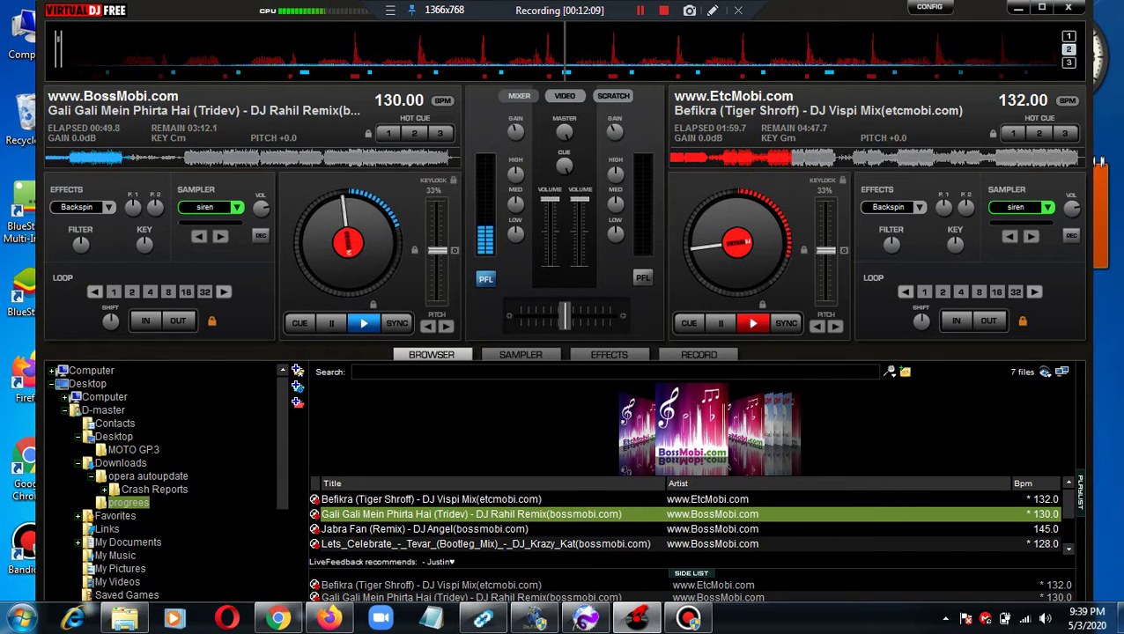
key(F1)
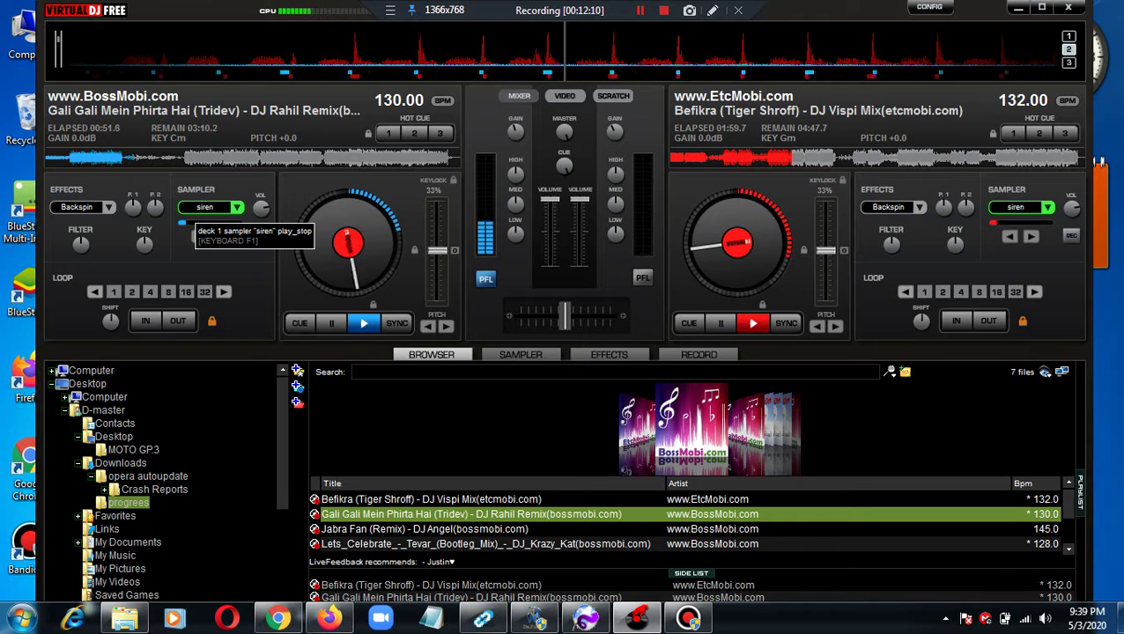
key(F1)
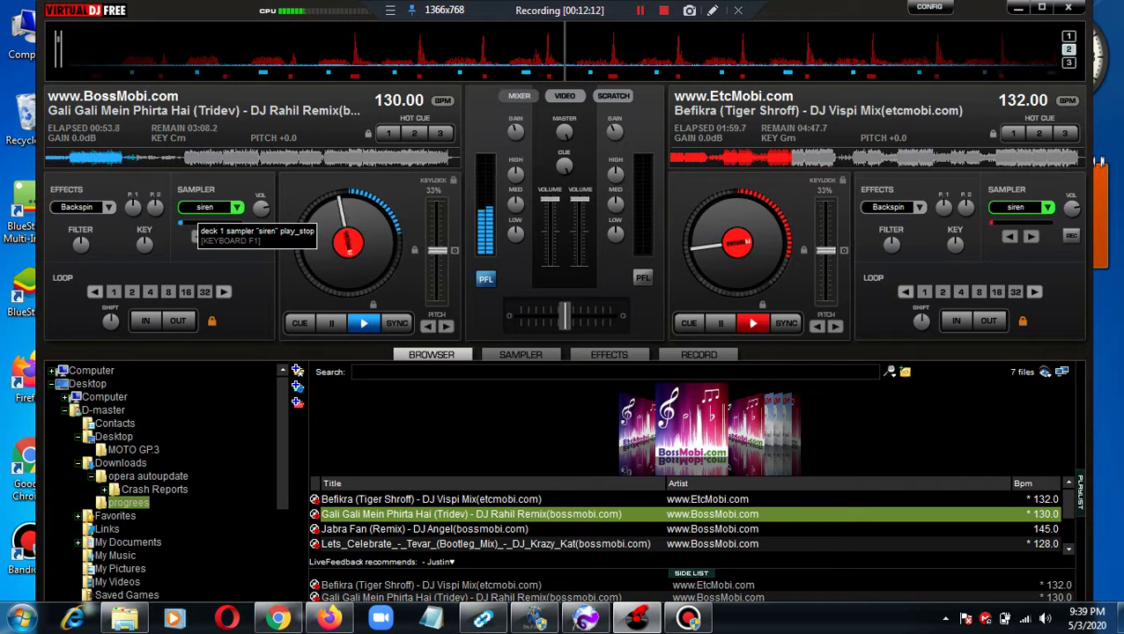
key(F1)
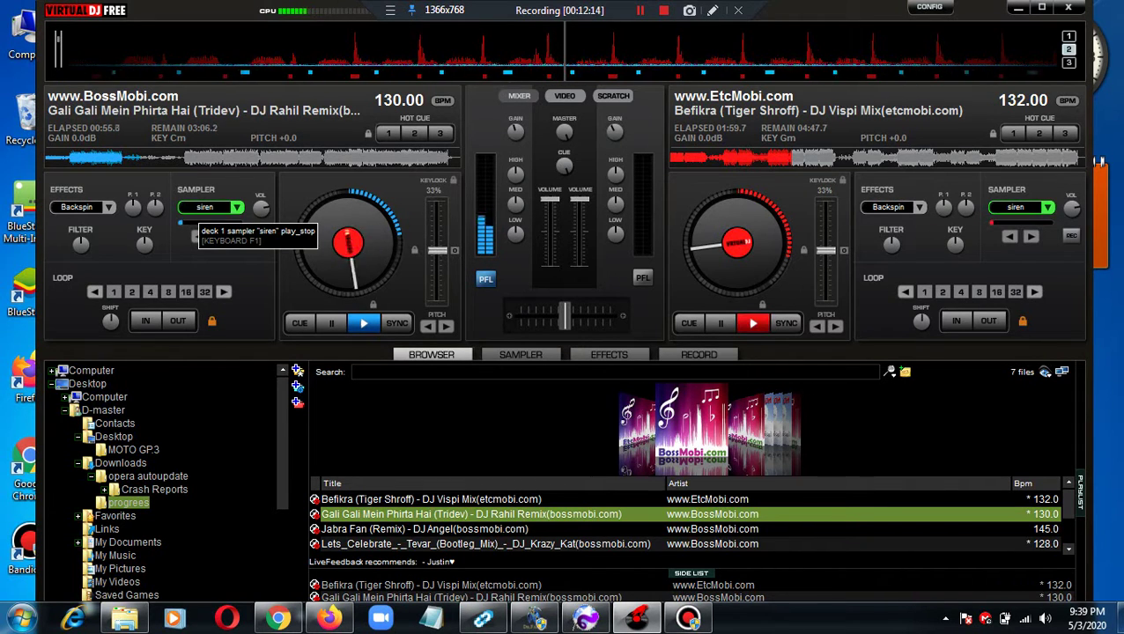
key(F1)
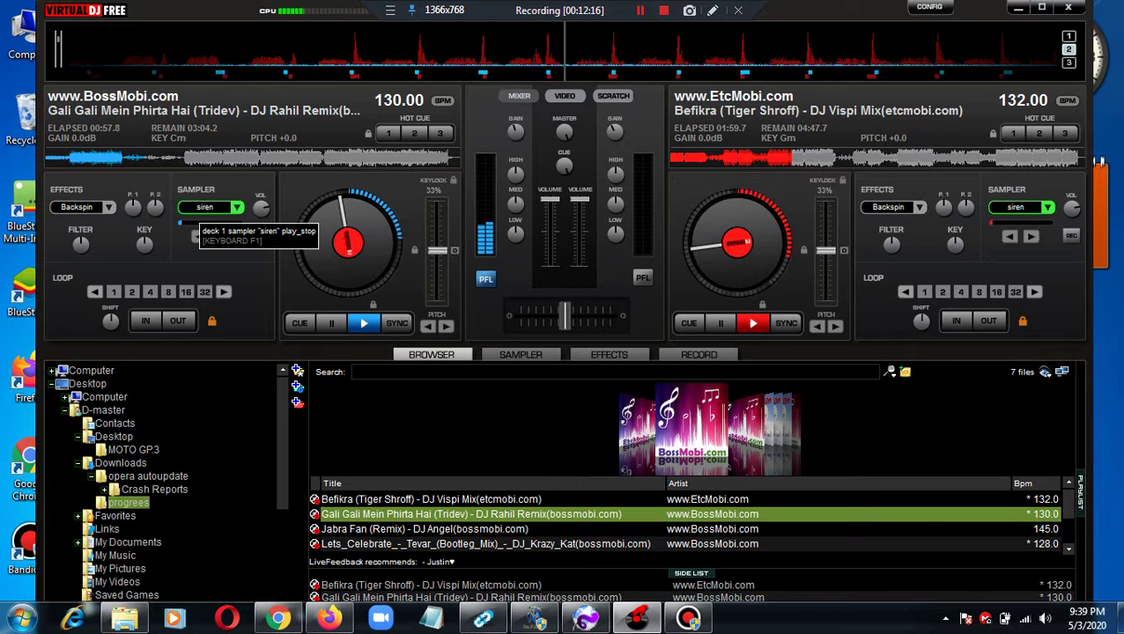
key(F1)
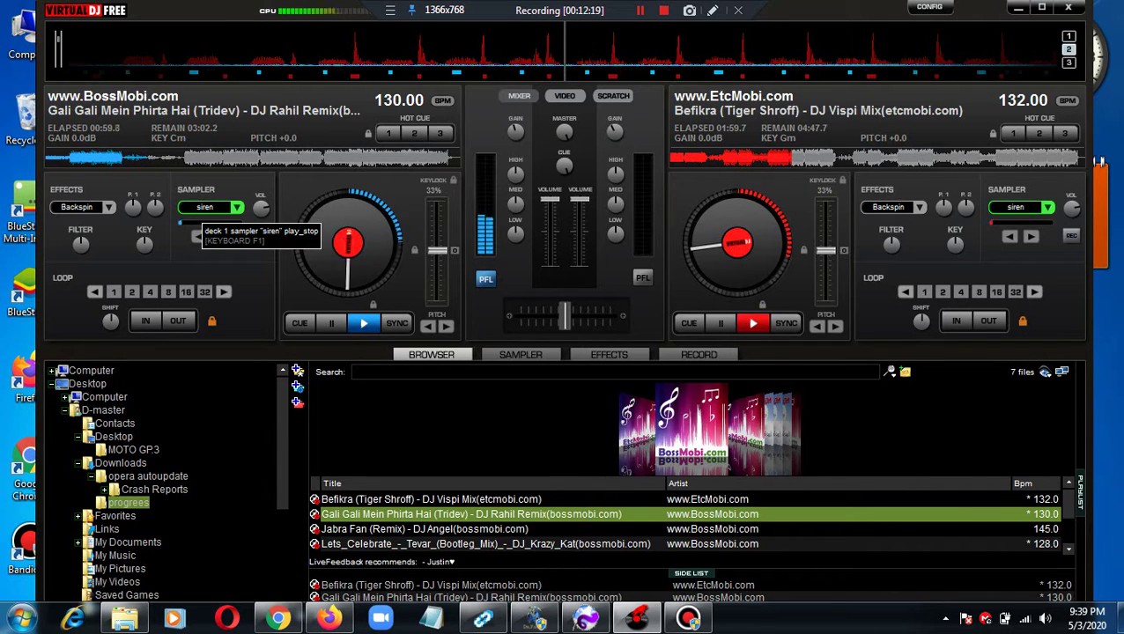
key(F1)
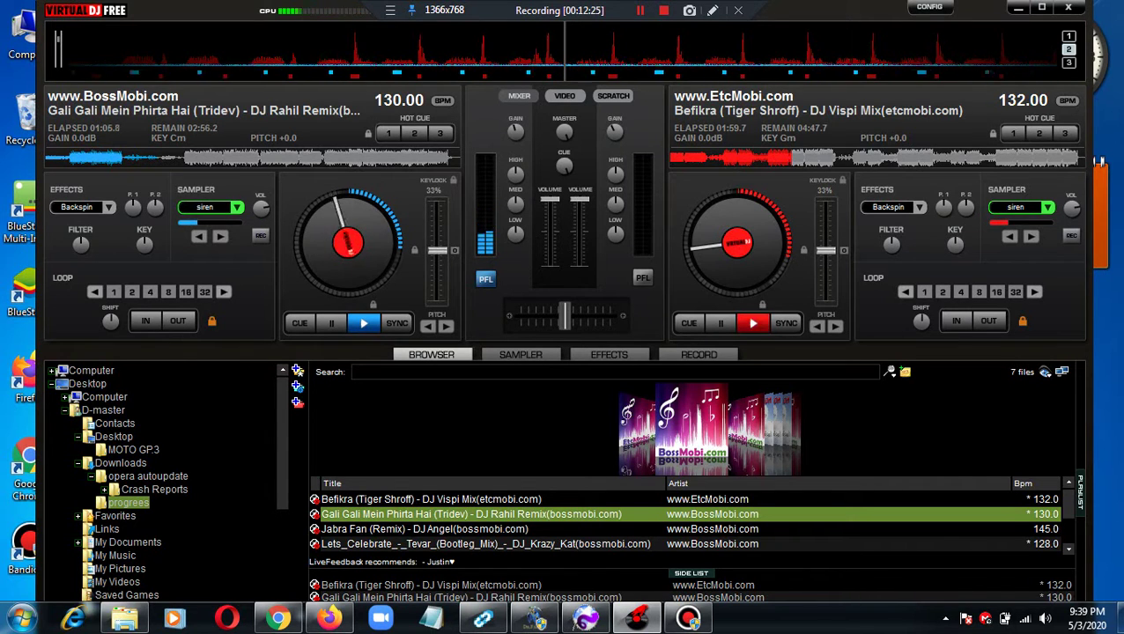
key(F1)
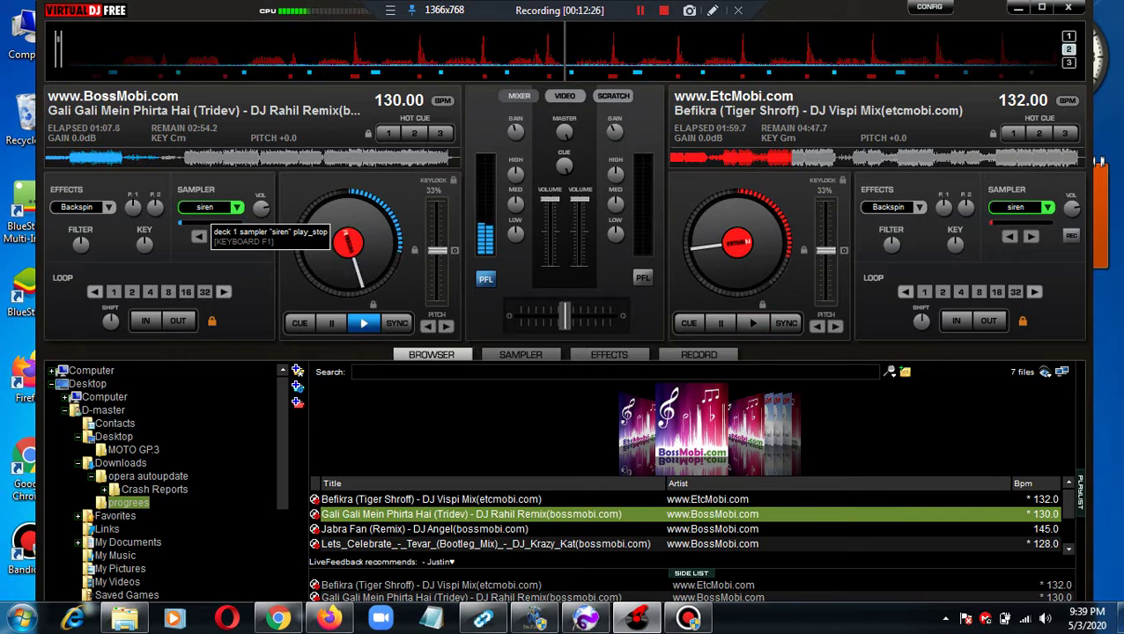
key(F1)
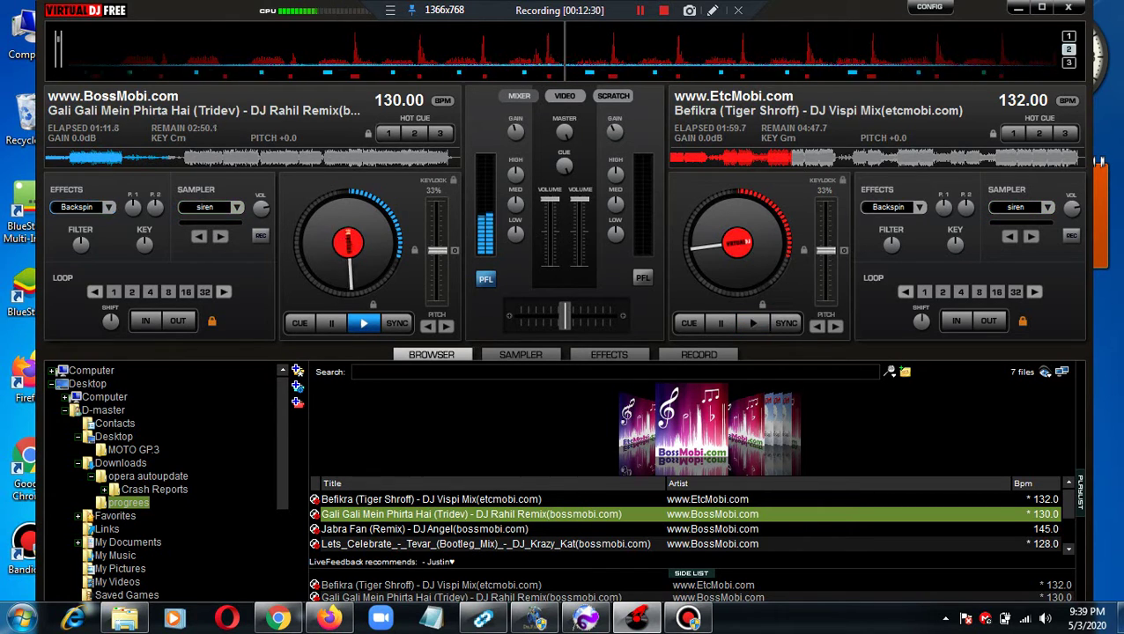
key(F1)
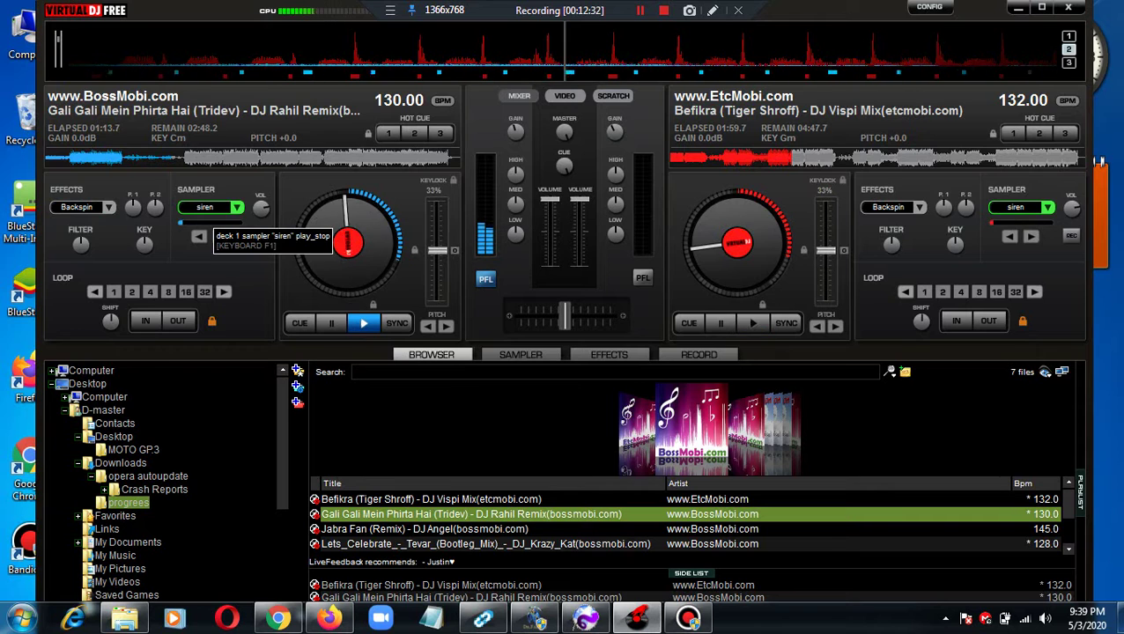
key(F1)
key(F1)
key(F1)
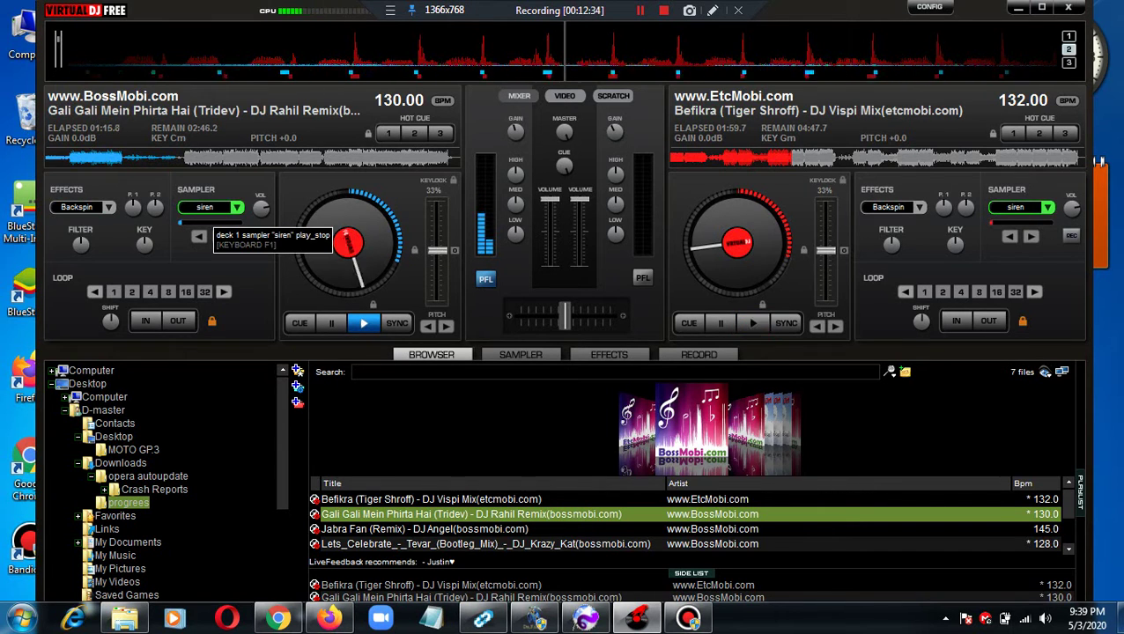
Add further starts and stops of deck 1's siren sample while the Gali Gali Mein Phirta Hai remix keeps playing.
double_click(212, 210)
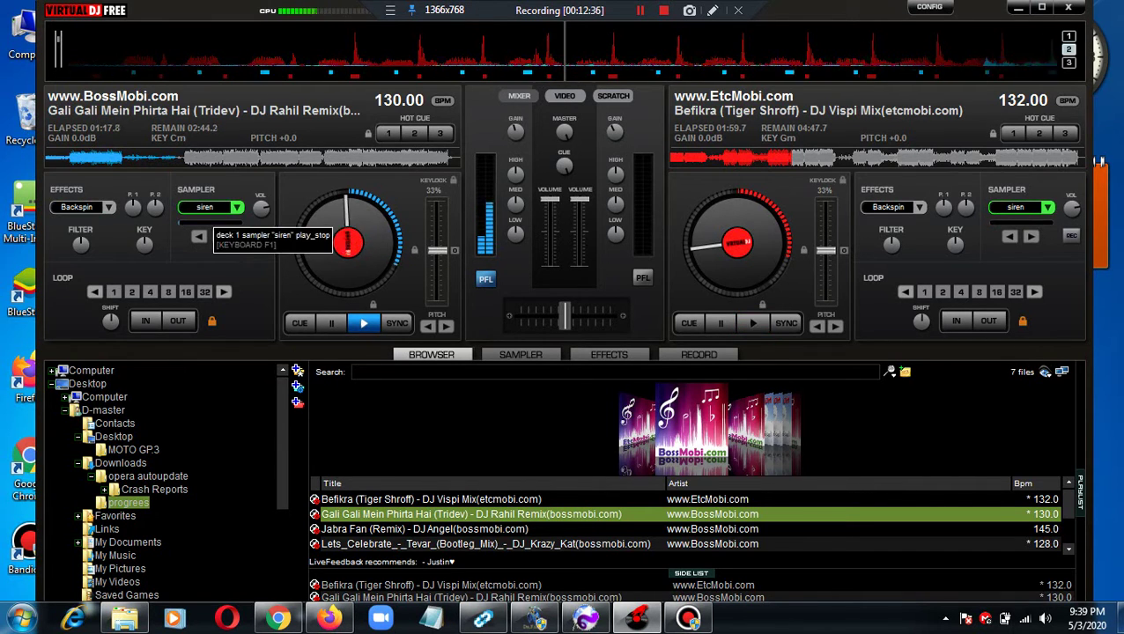
double_click(212, 210)
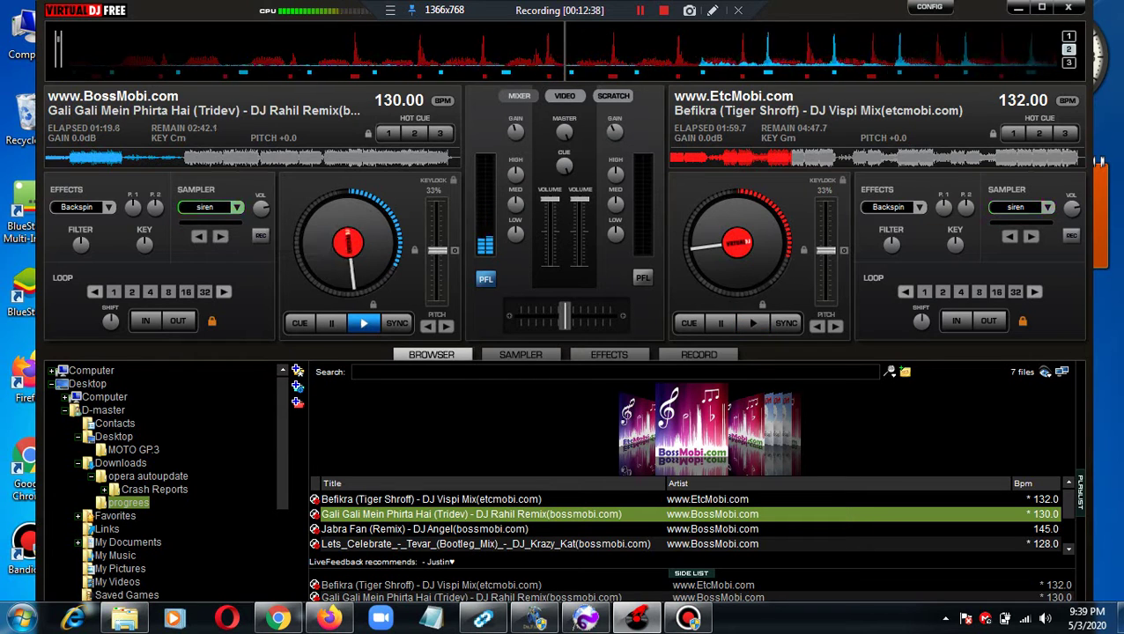
key(F1)
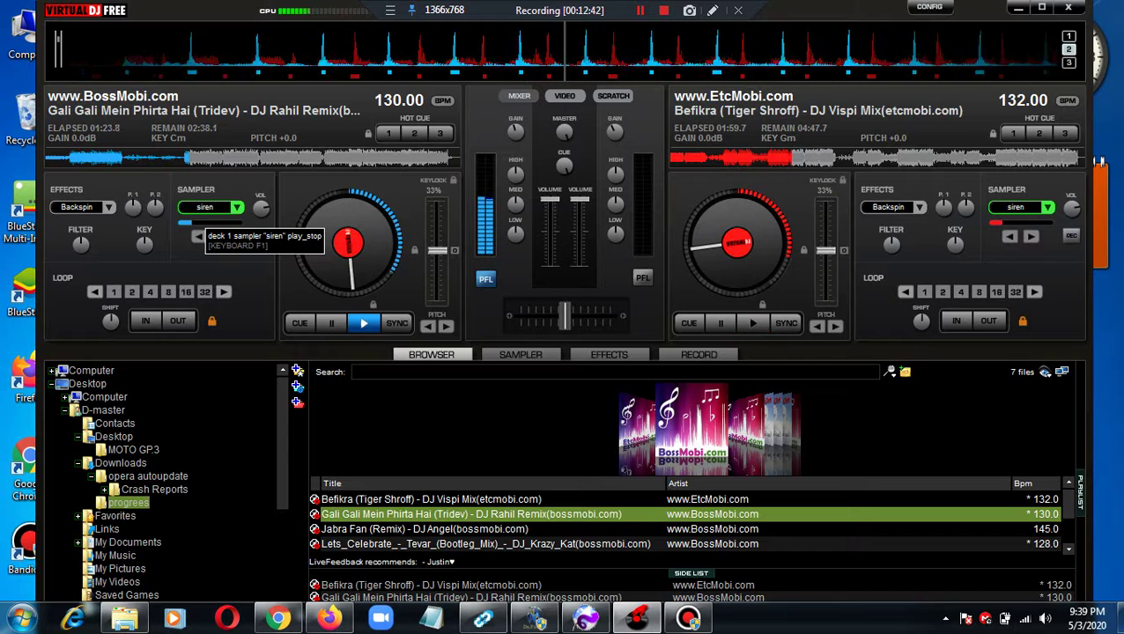
key(F1)
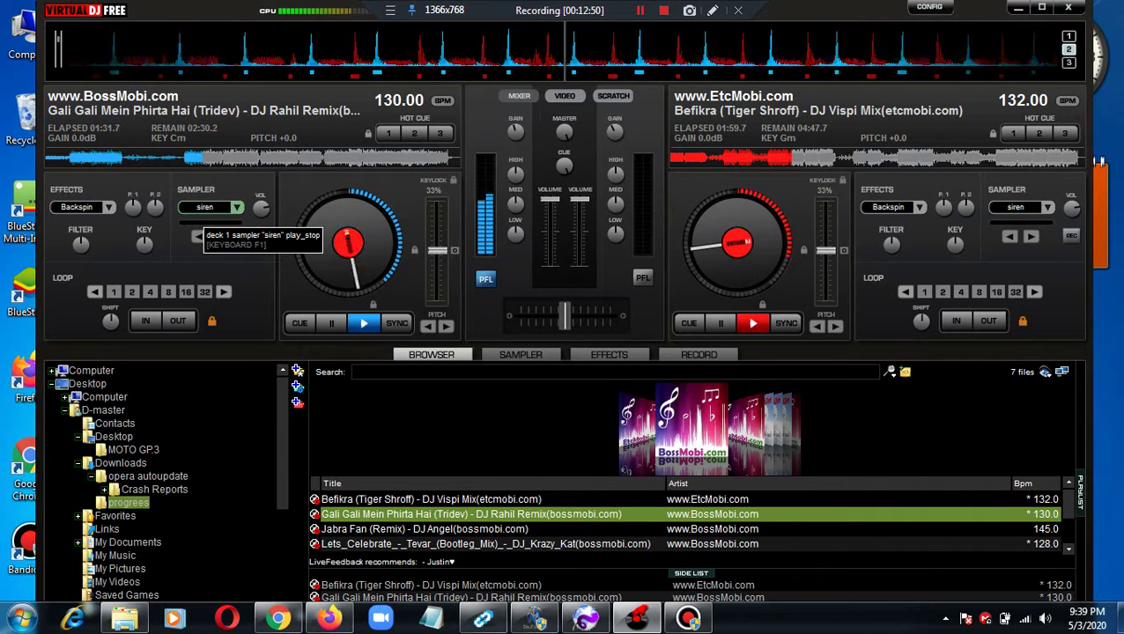
click(199, 236)
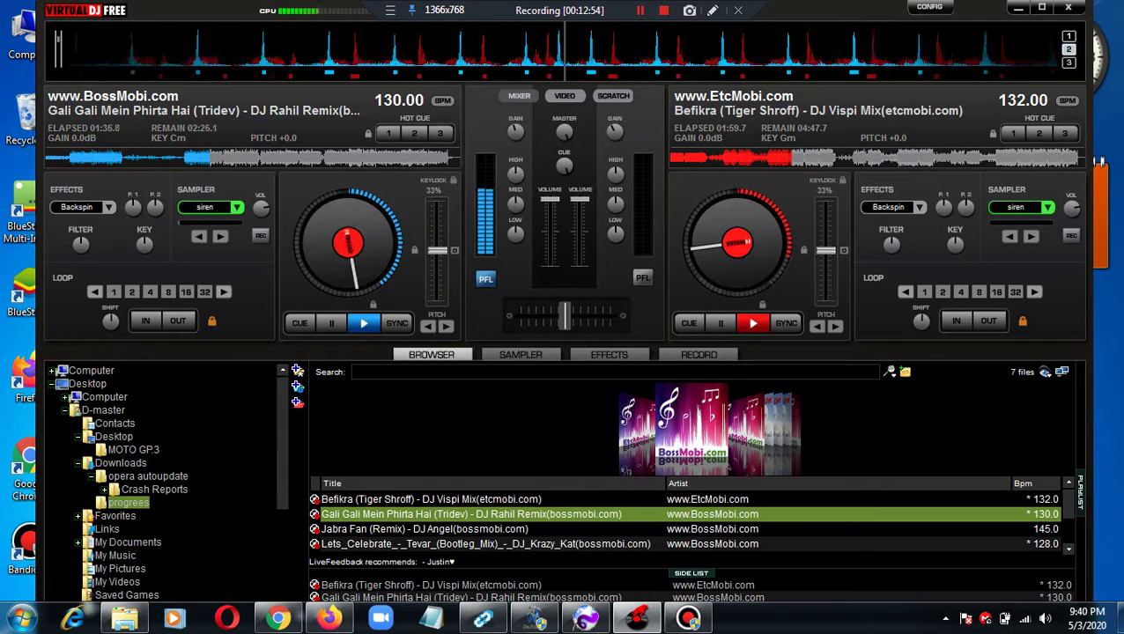
click(205, 208)
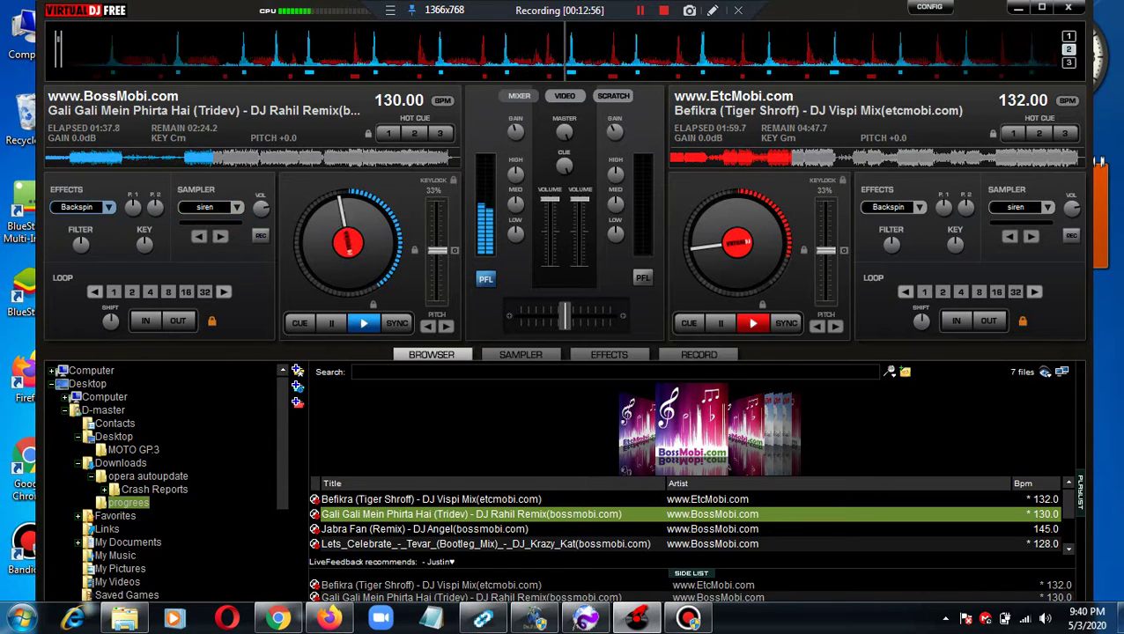
click(205, 208)
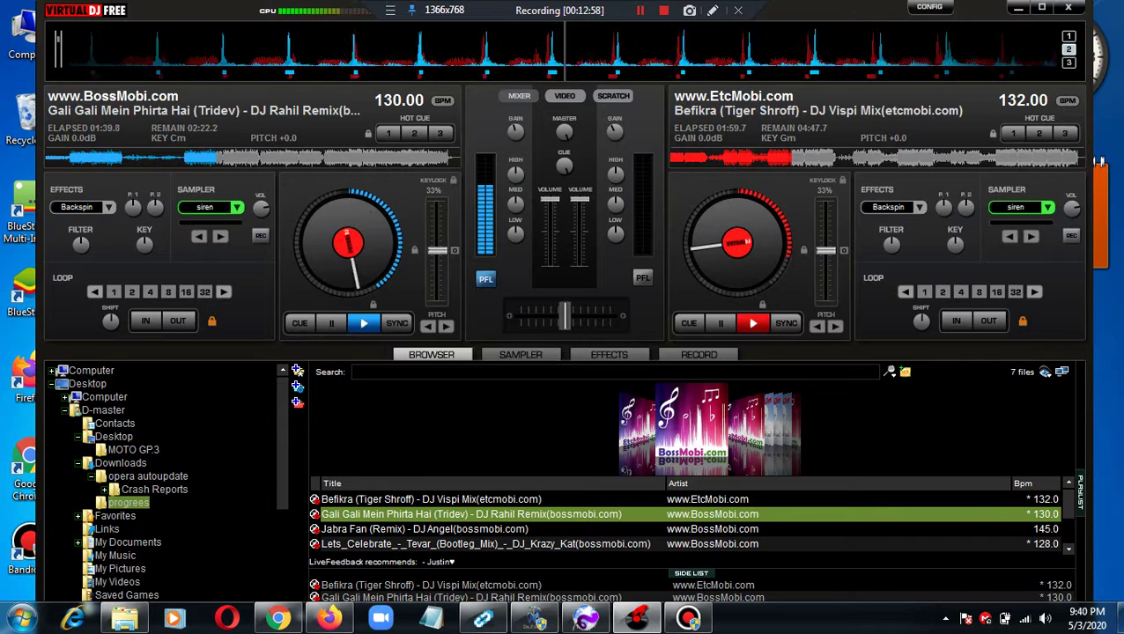